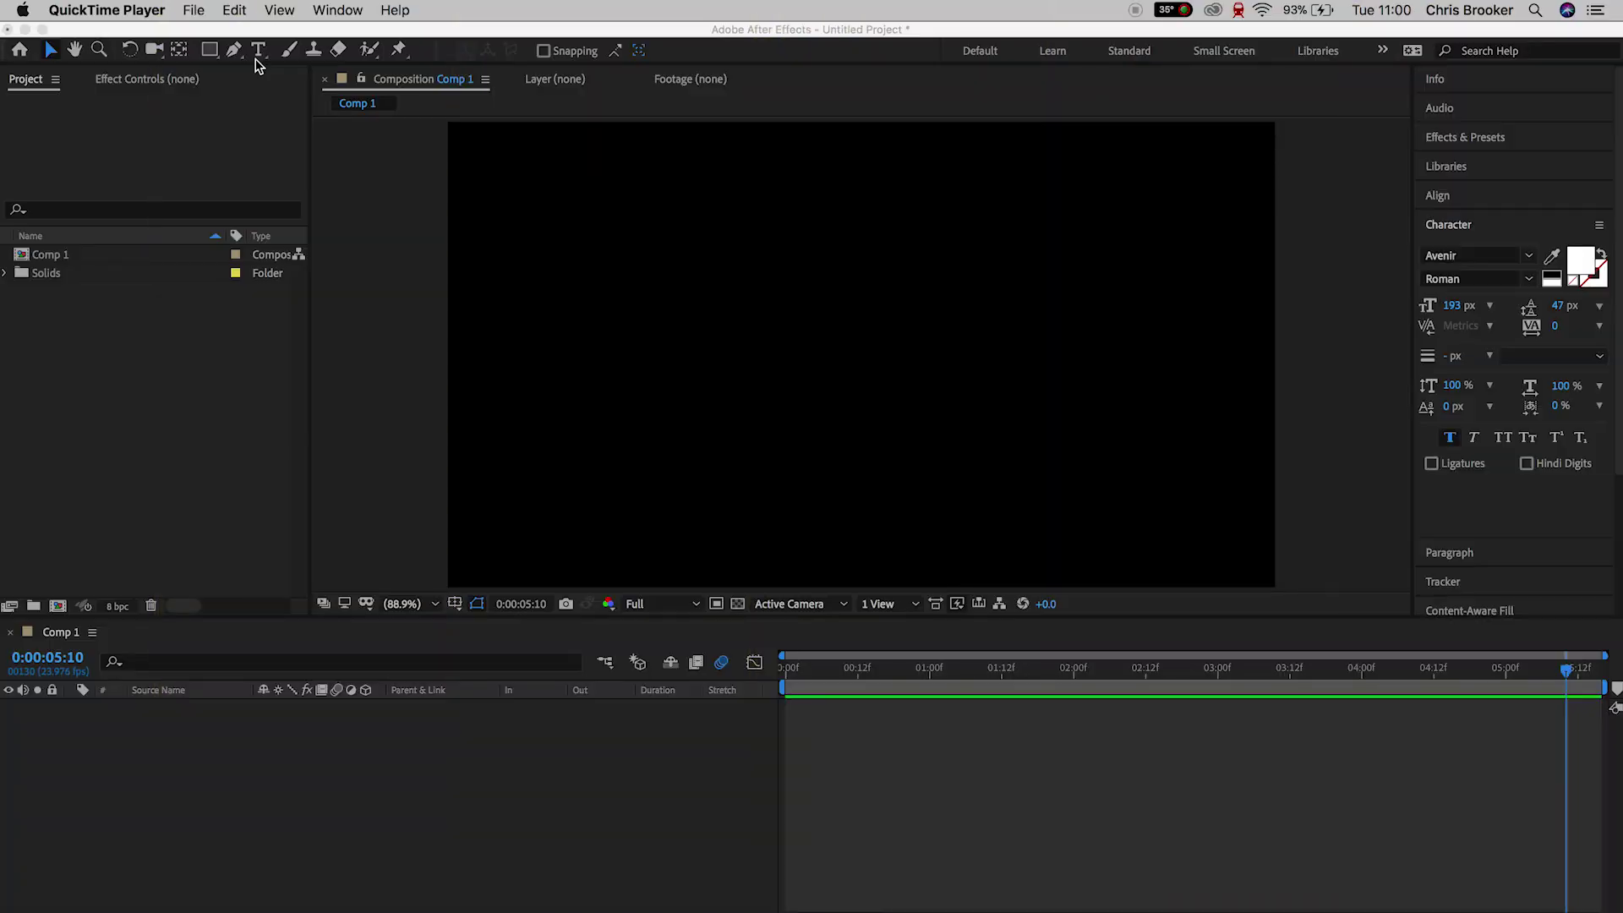
Step: Bring the After Effects window with the empty Comp 1 composition to the front
click(318, 292)
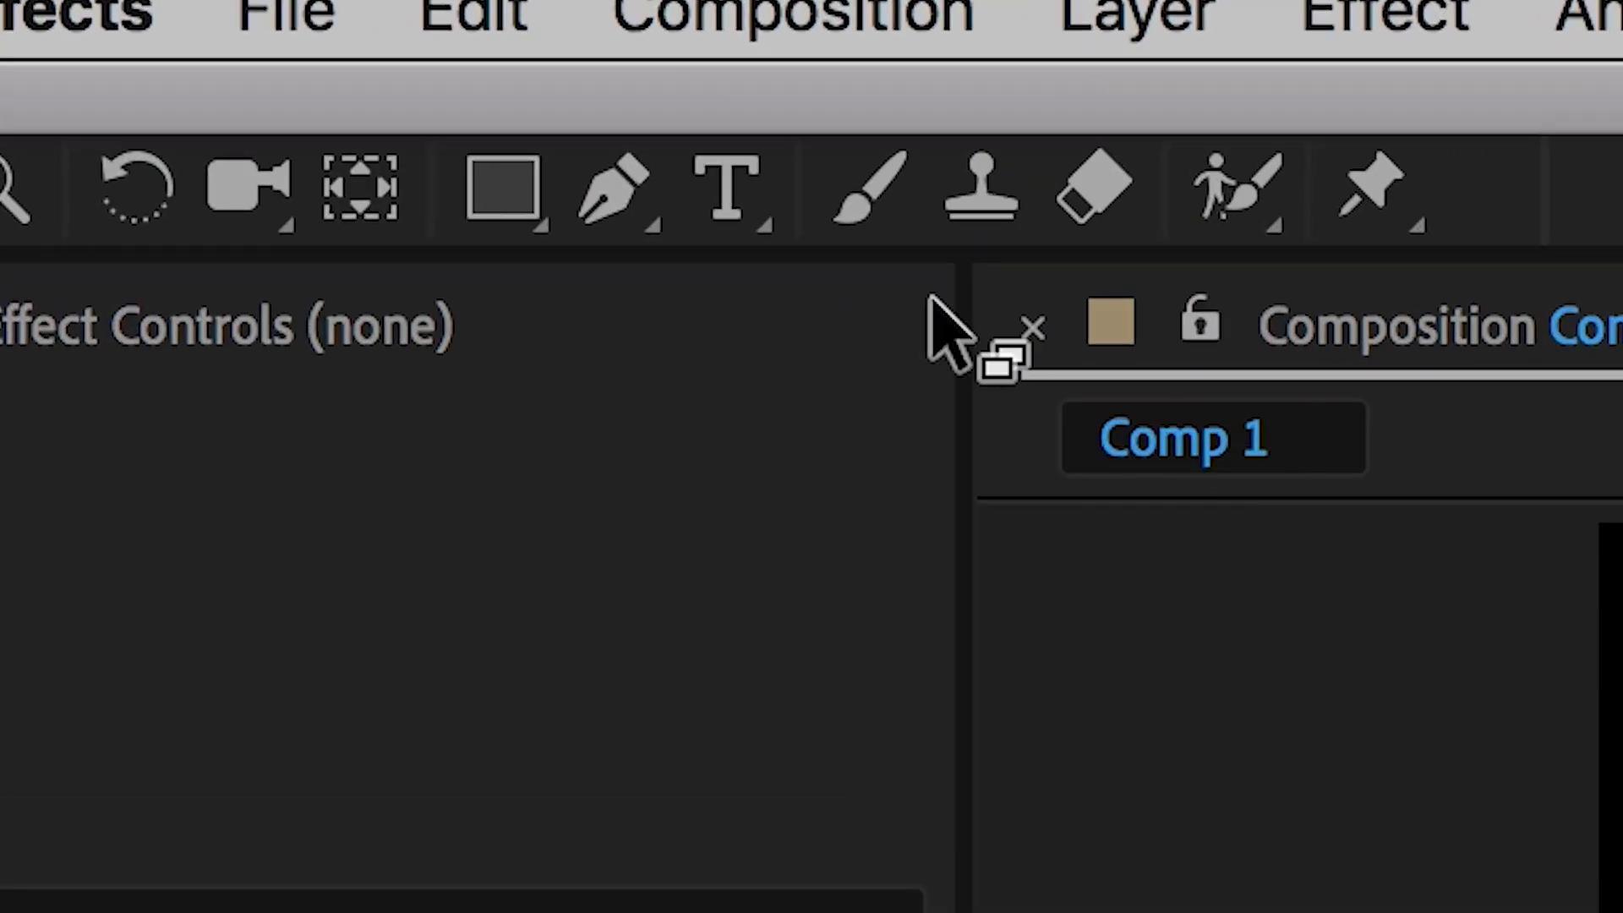
Step: Create the white 'LYRICS LYRICS LYRICS LYRICS' text layer and drag it lower in Comp 1
click(734, 191)
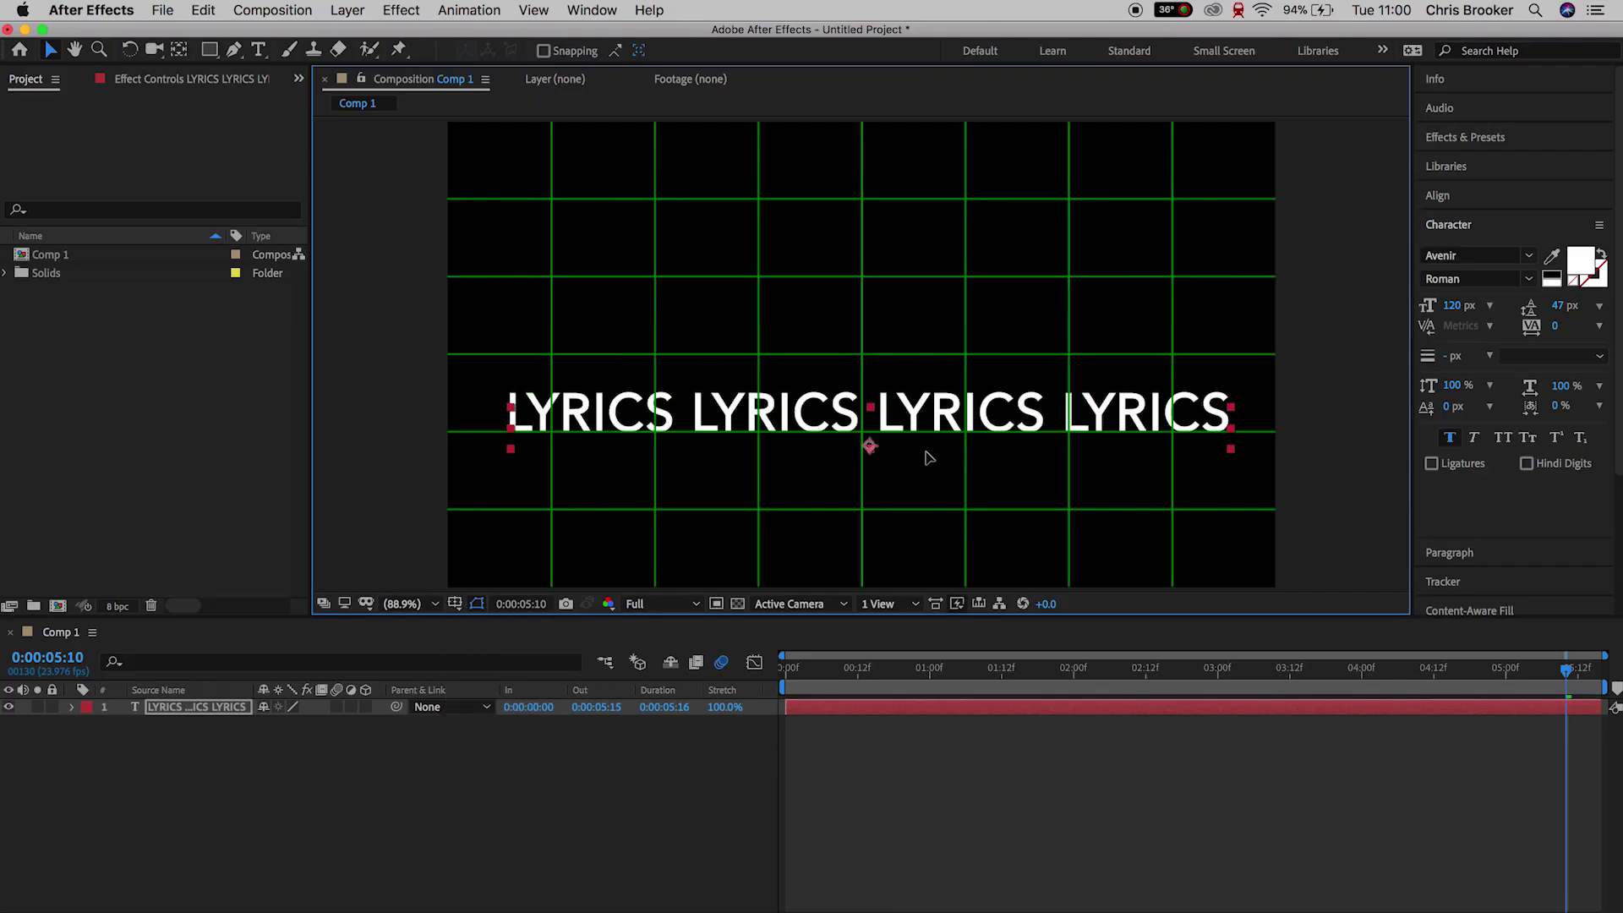
drag(1009, 424, 1008, 523)
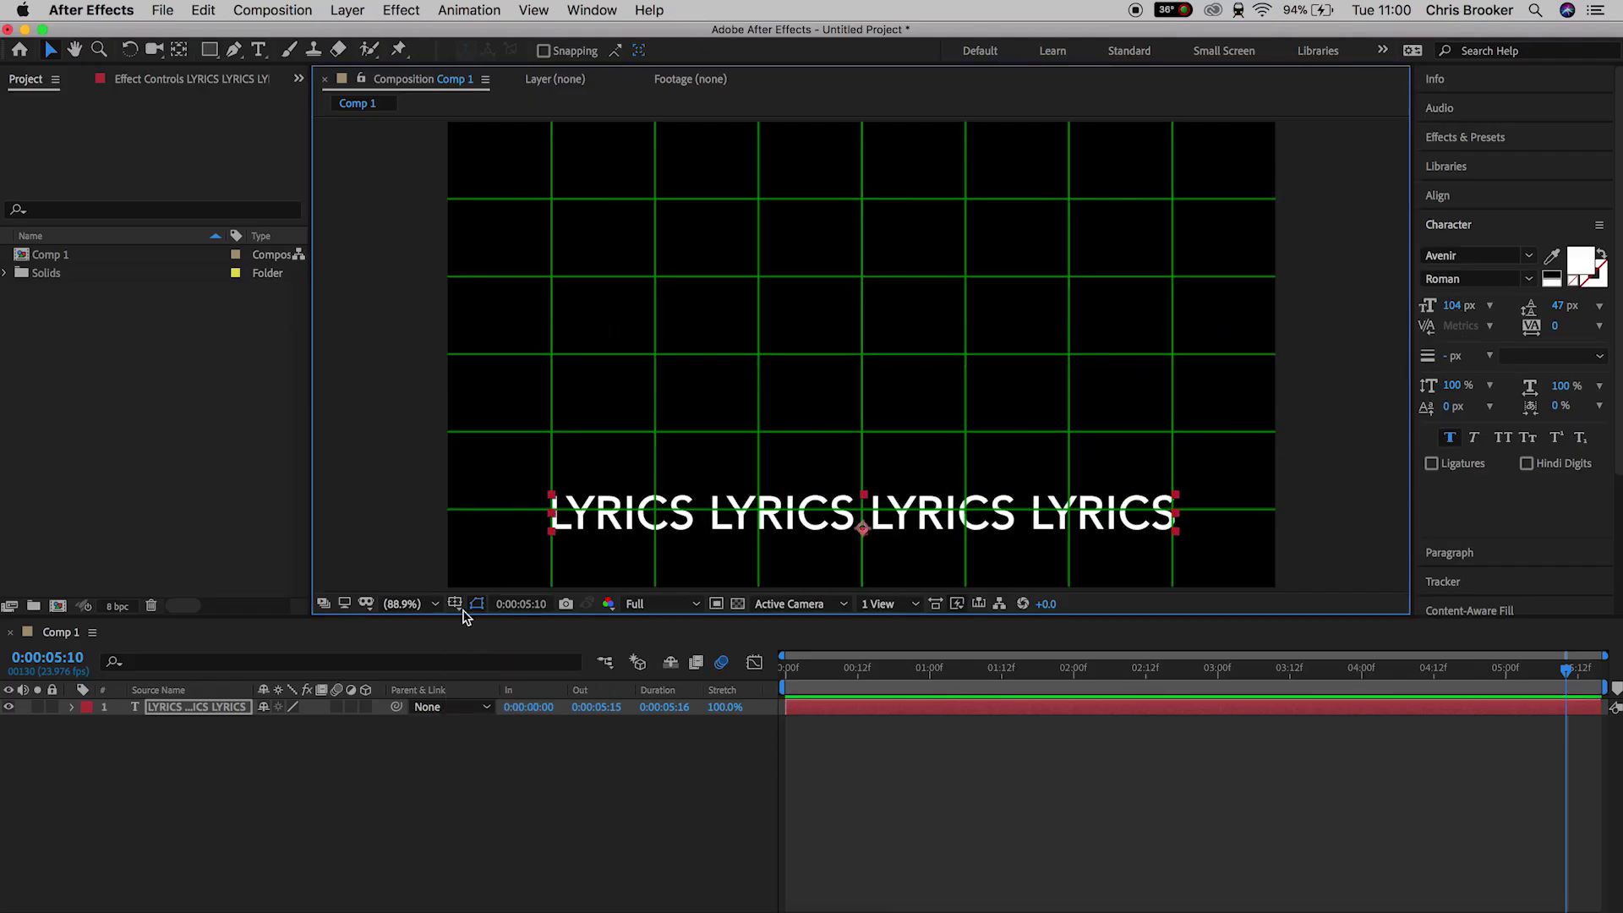
Step: Hide the grid, select the lyrics layer at frame 13 and expand its properties
click(454, 604)
click(472, 647)
click(191, 707)
click(863, 668)
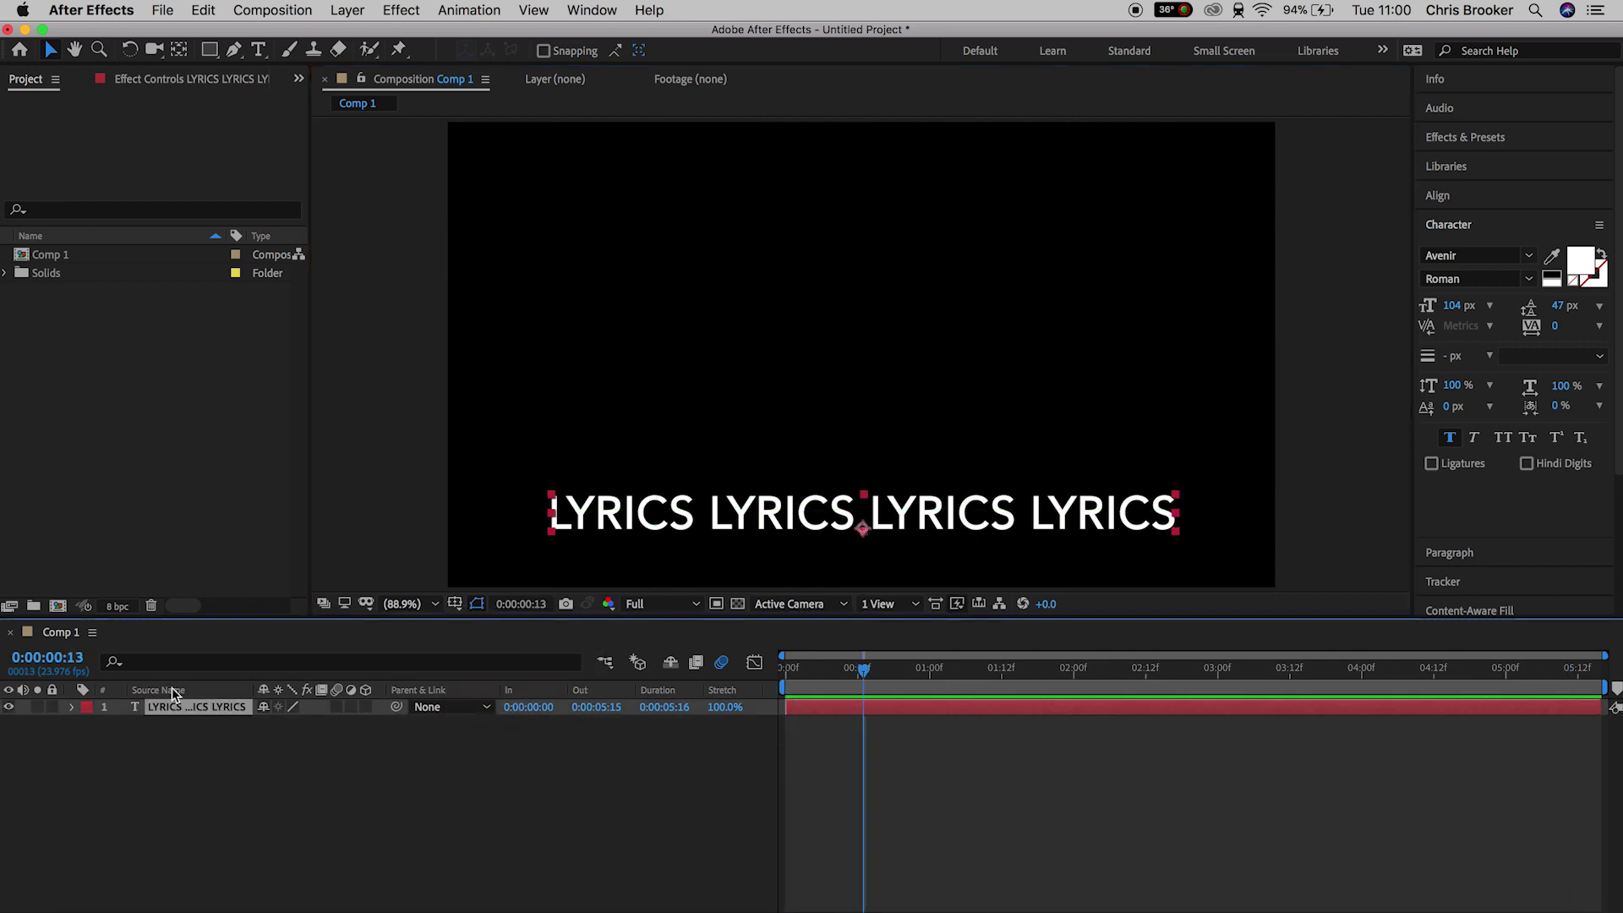
click(72, 706)
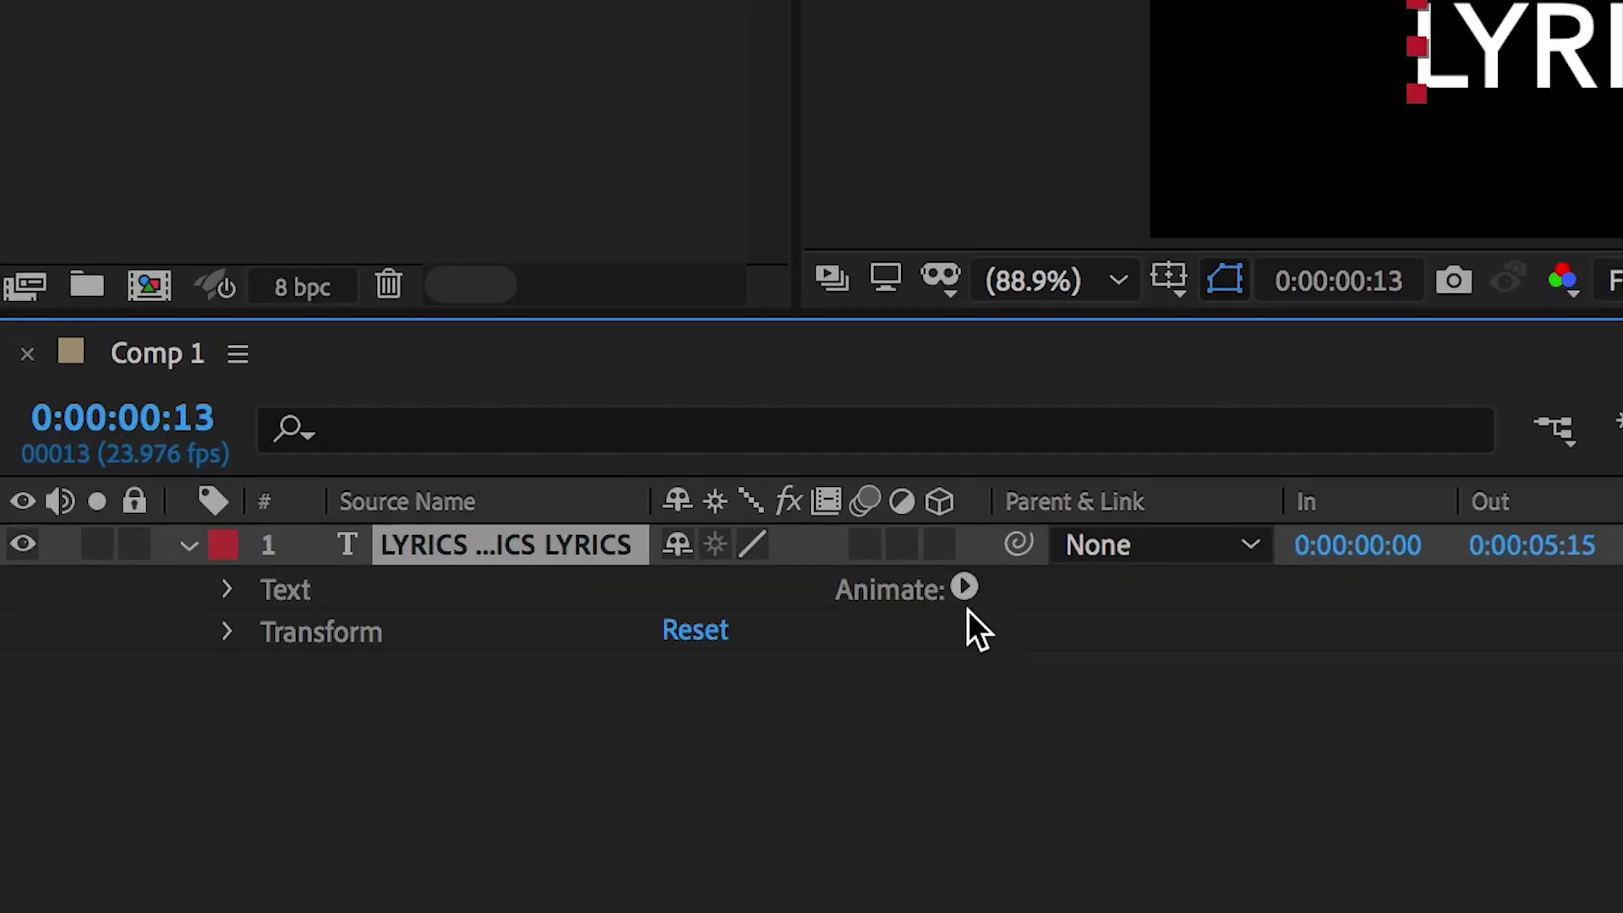
Step: Add a Fill Color animator to the lyrics and set its colour to pale yellow FCFF70
click(963, 588)
mouse_move(609, 615)
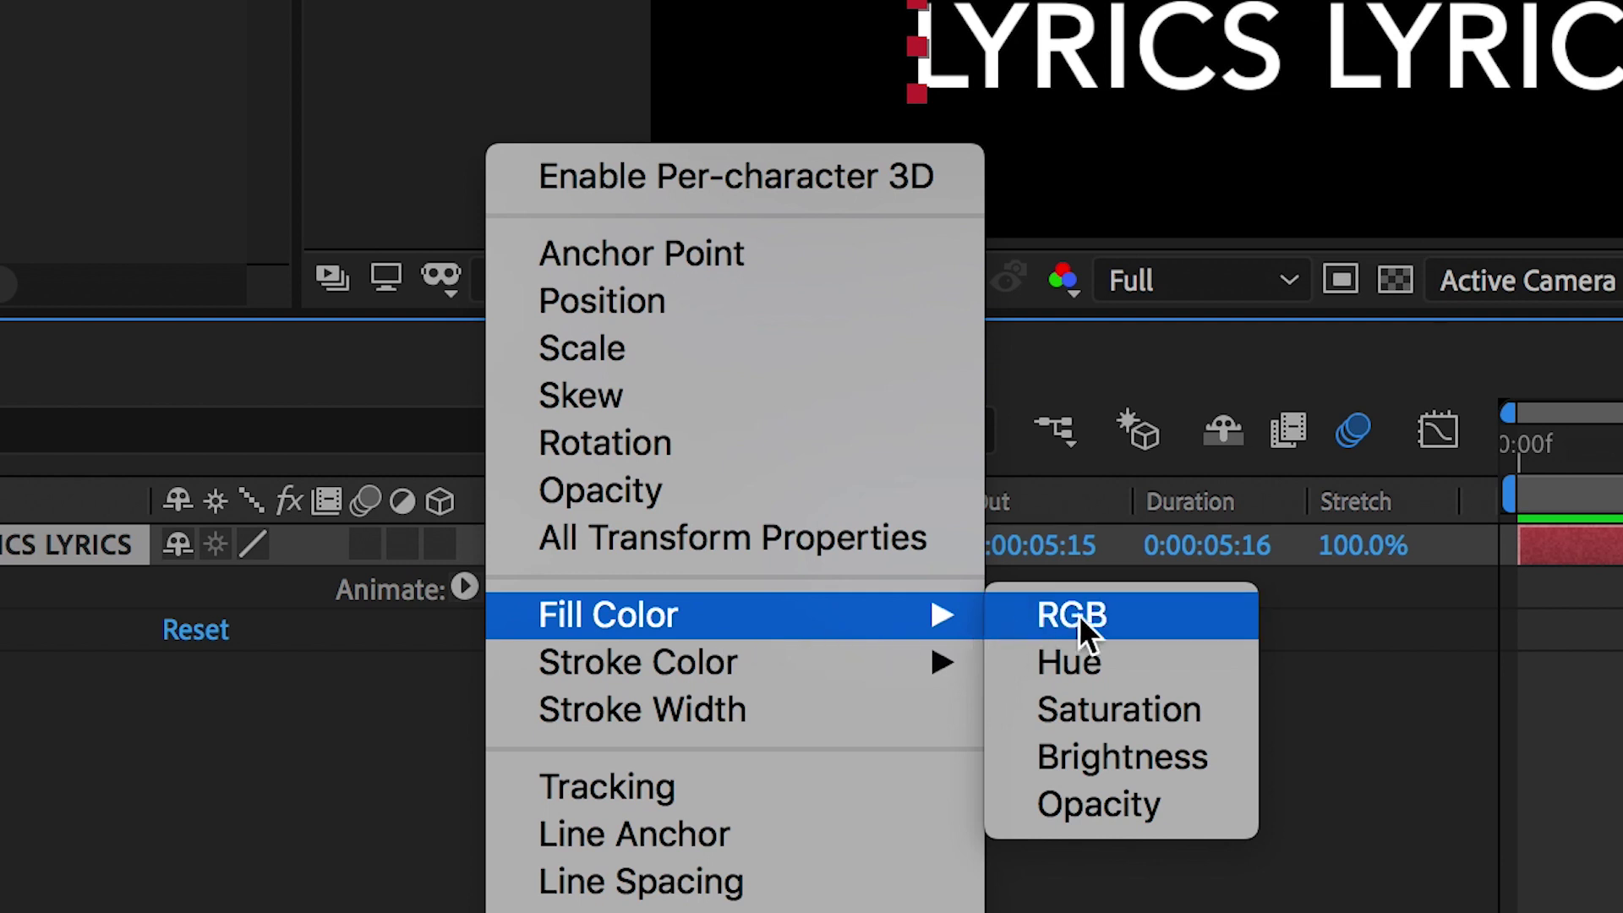
click(1191, 618)
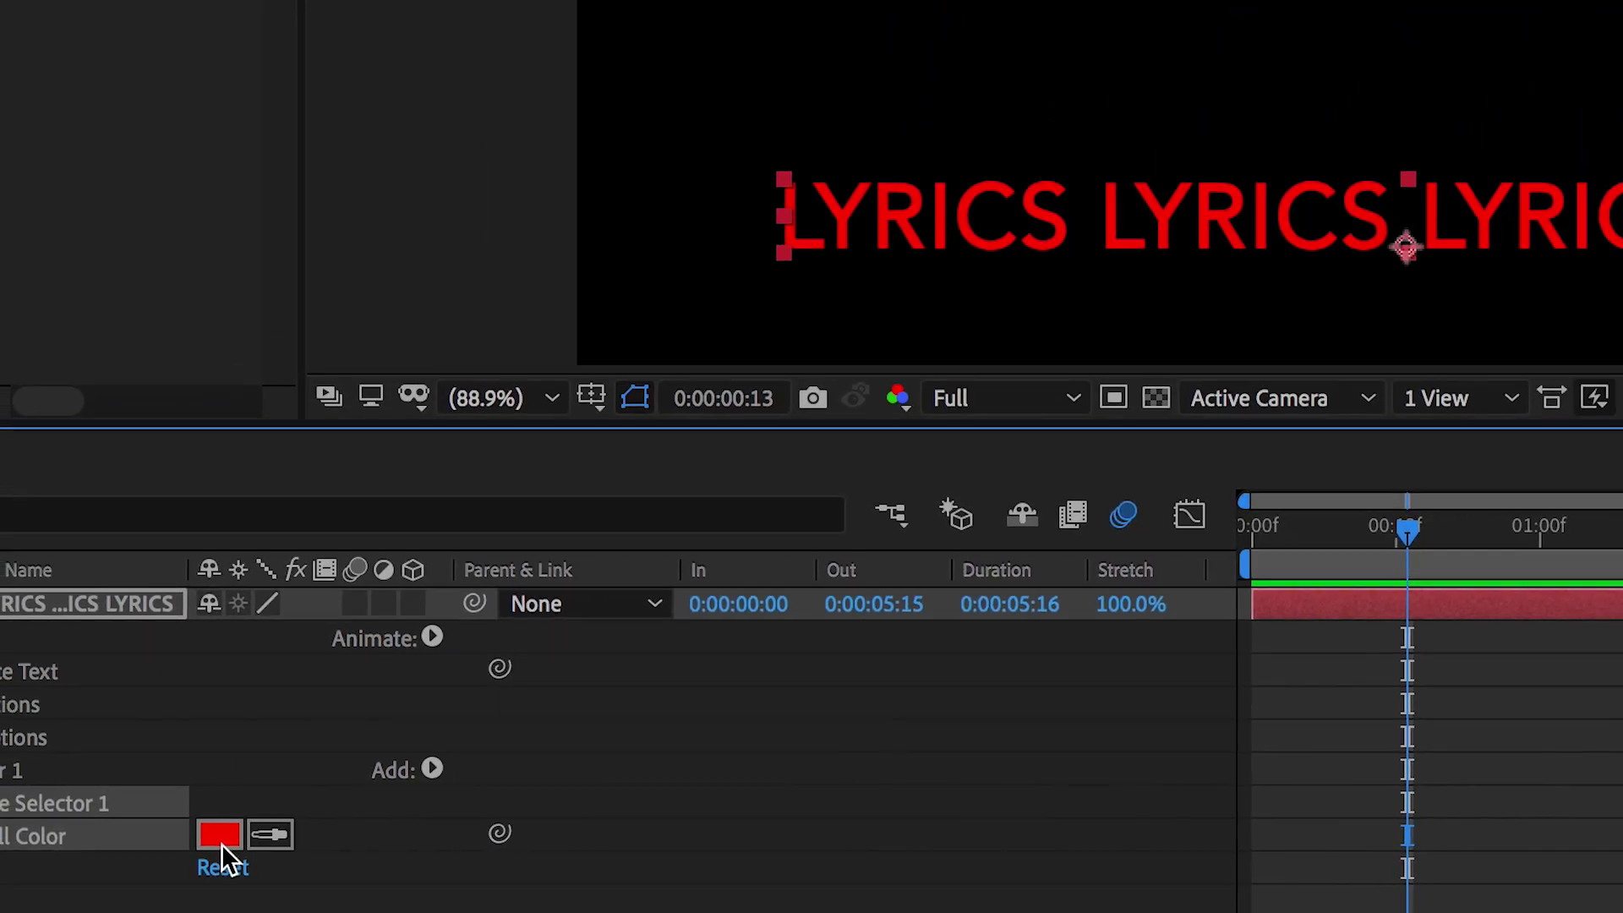
click(222, 843)
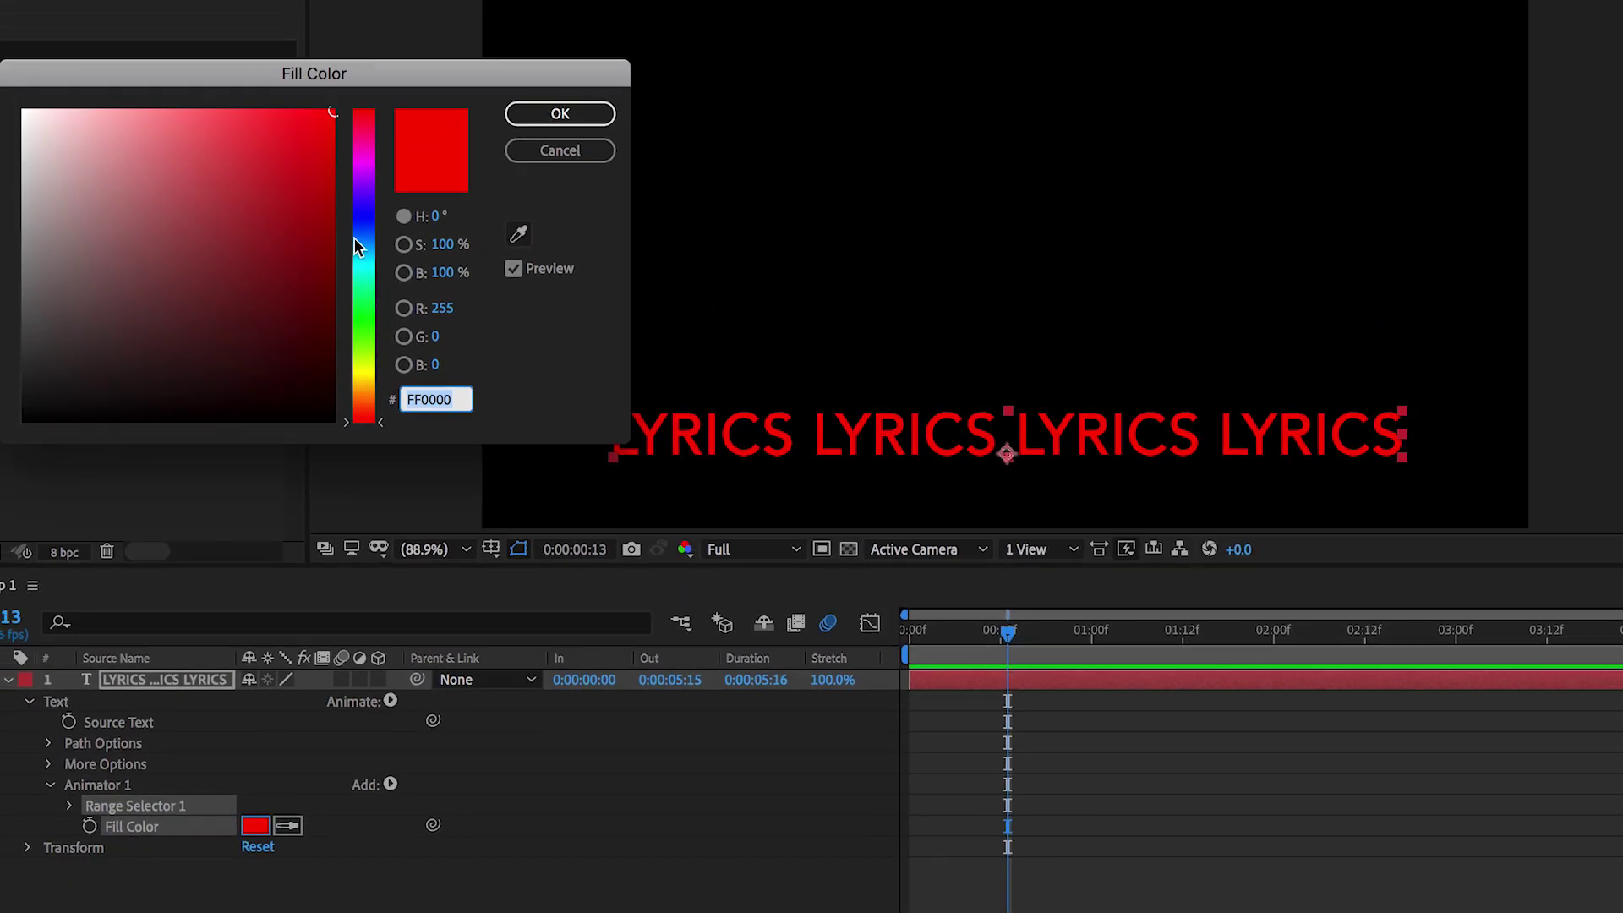
mouse_move(372, 153)
mouse_down()
mouse_move(359, 492)
mouse_move(362, 360)
mouse_move(368, 463)
mouse_up()
click(222, 259)
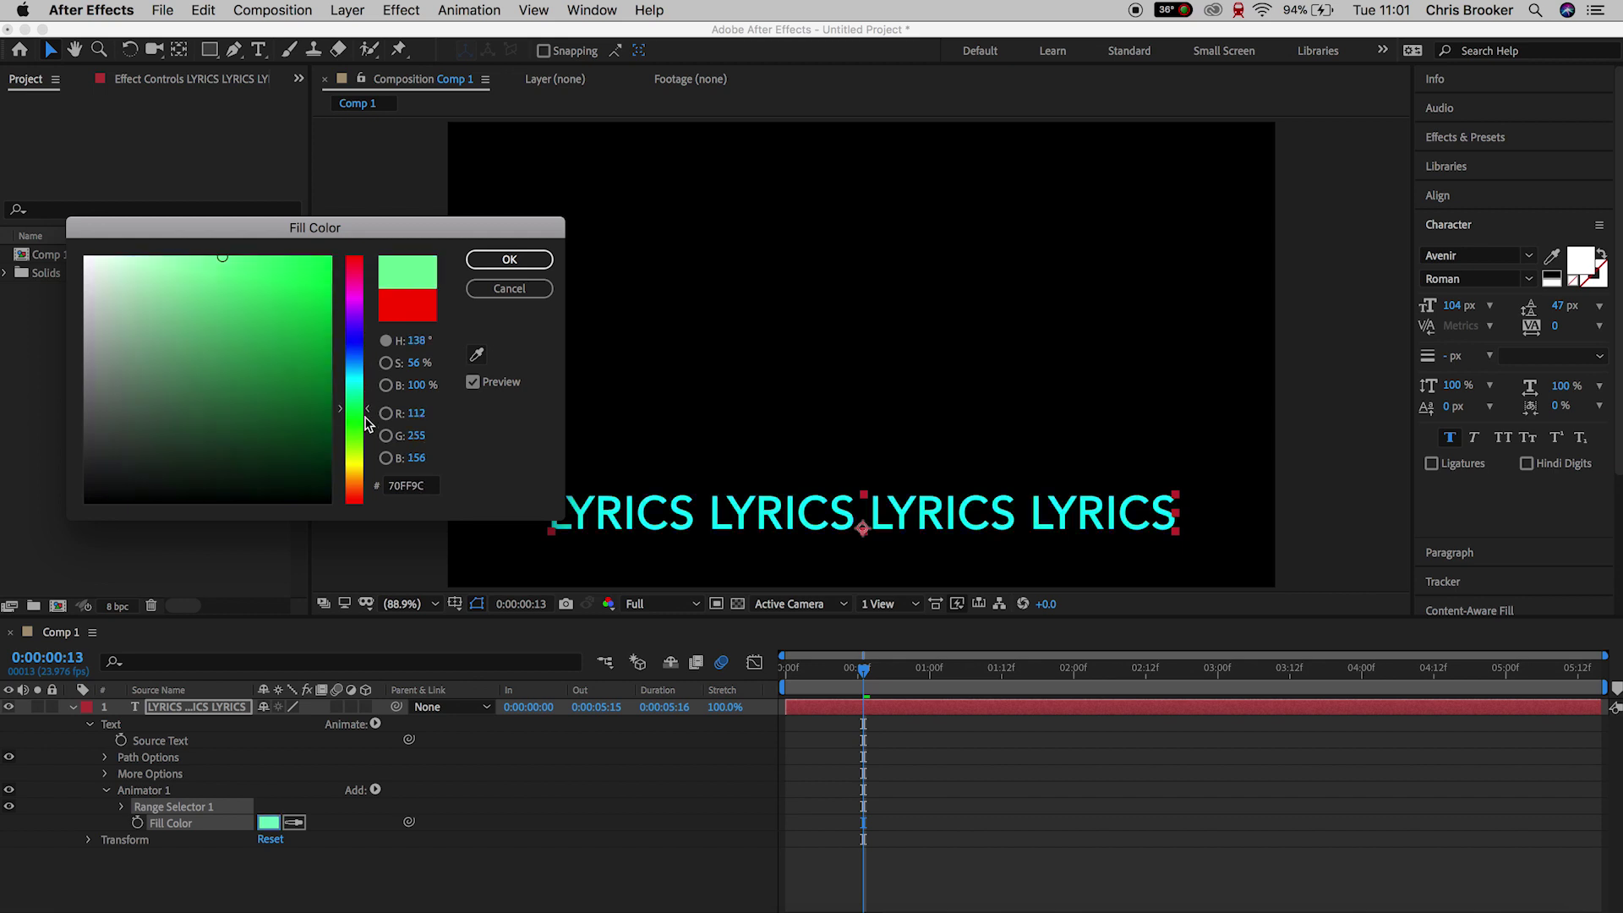
click(509, 258)
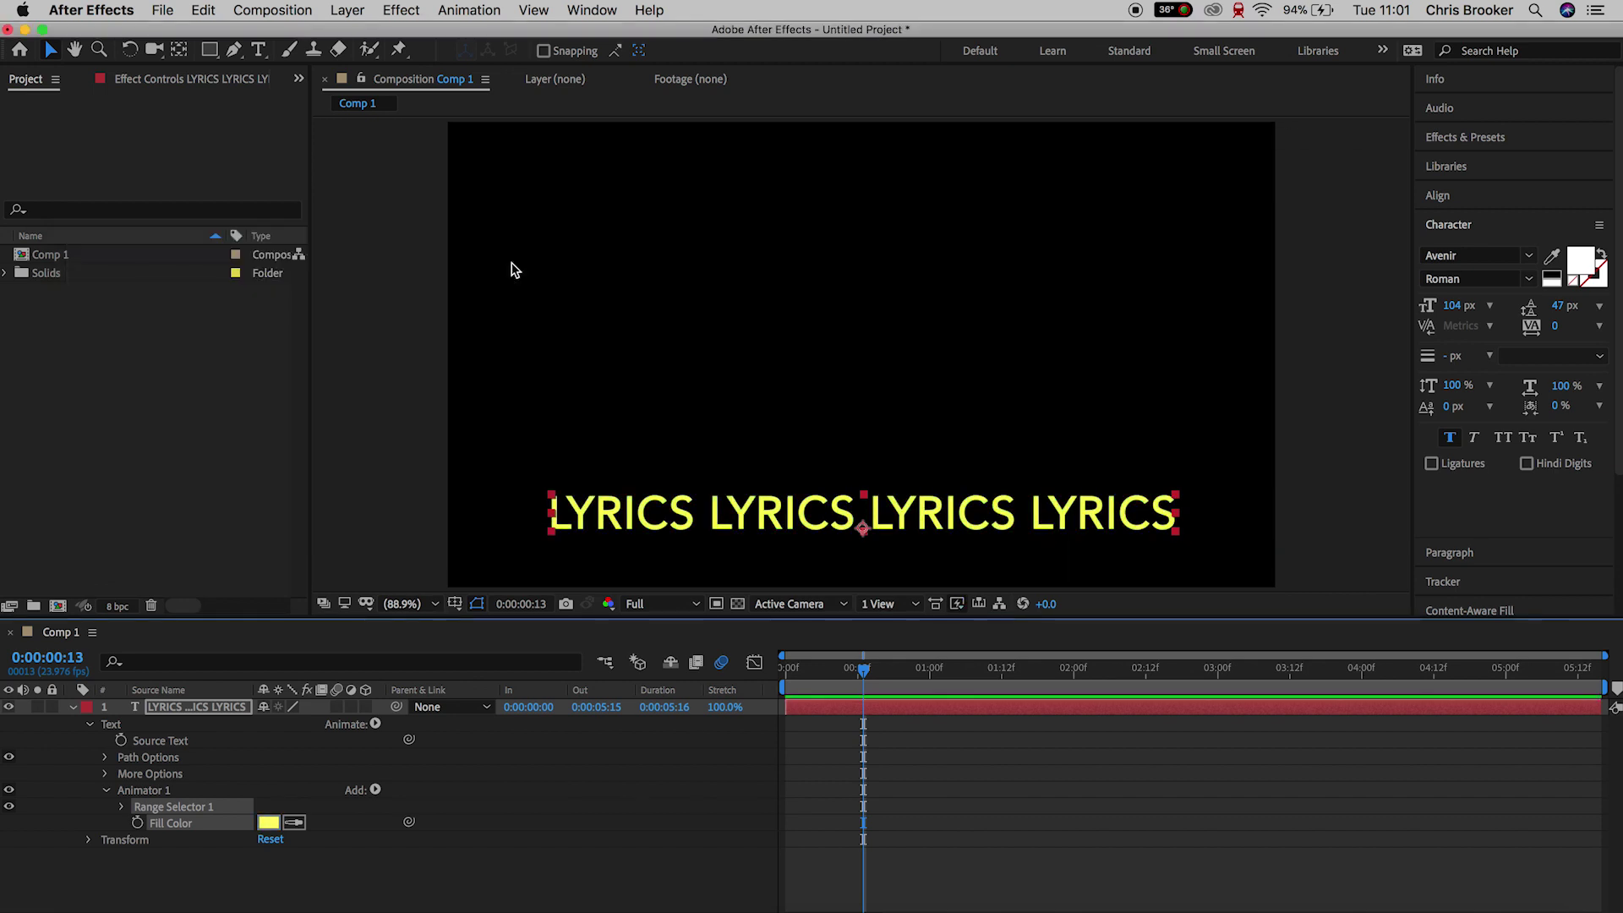
Step: Keyframe Range Selector End from 0% at one second to 100% at about two seconds
click(121, 807)
mouse_move(273, 757)
mouse_down()
mouse_move(73, 758)
mouse_move(101, 758)
mouse_up()
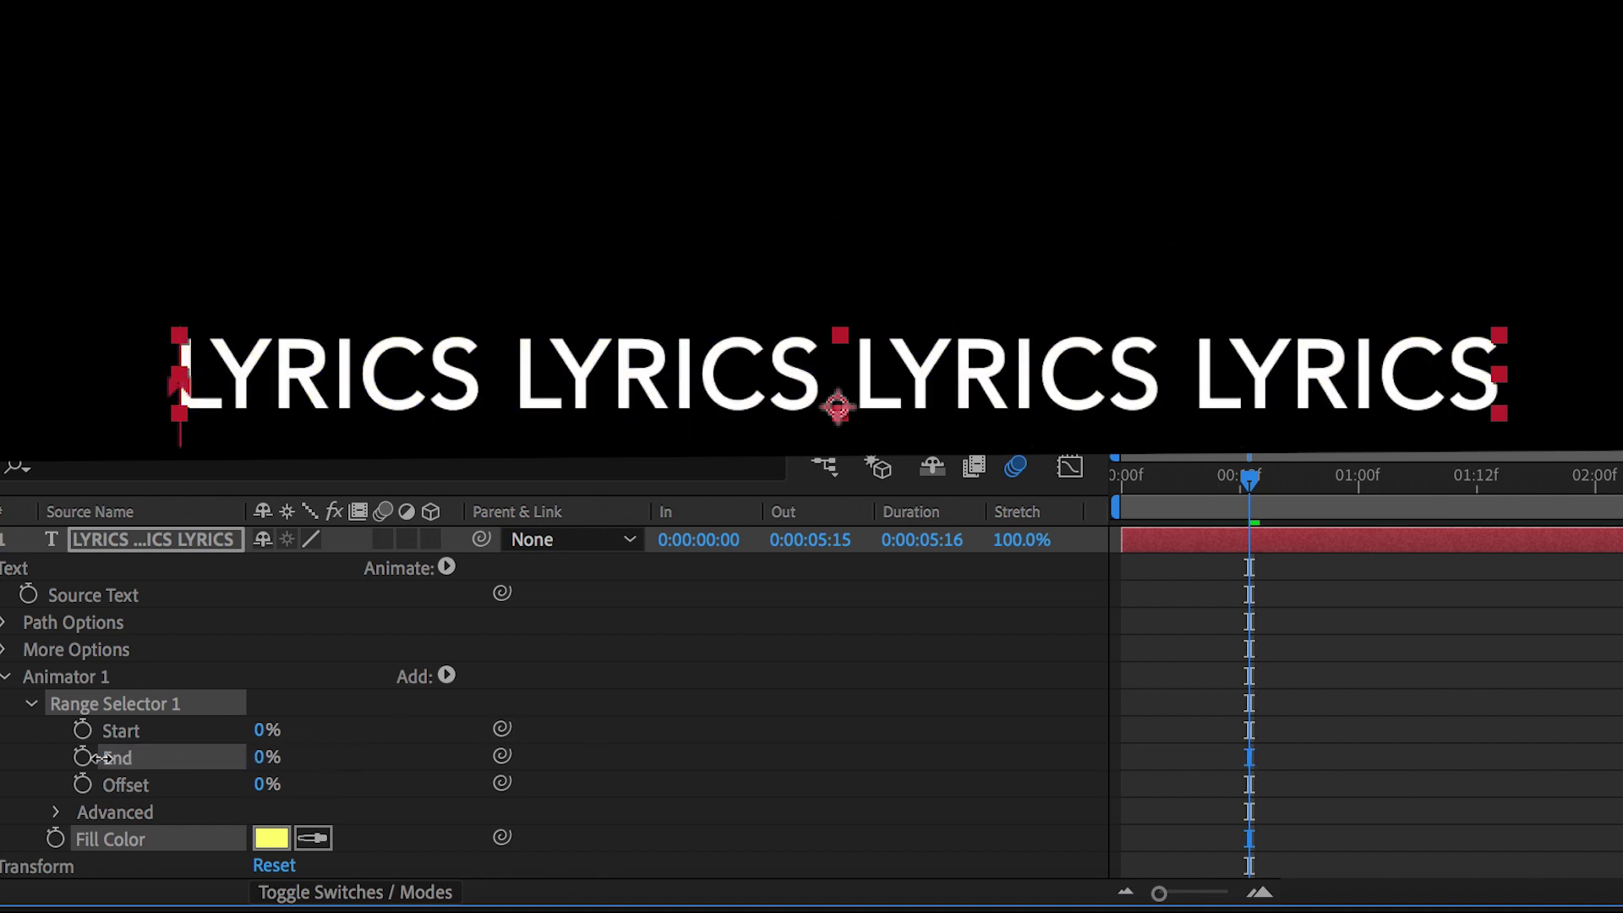
mouse_move(1251, 479)
mouse_down()
mouse_move(1337, 479)
mouse_move(1353, 514)
mouse_up()
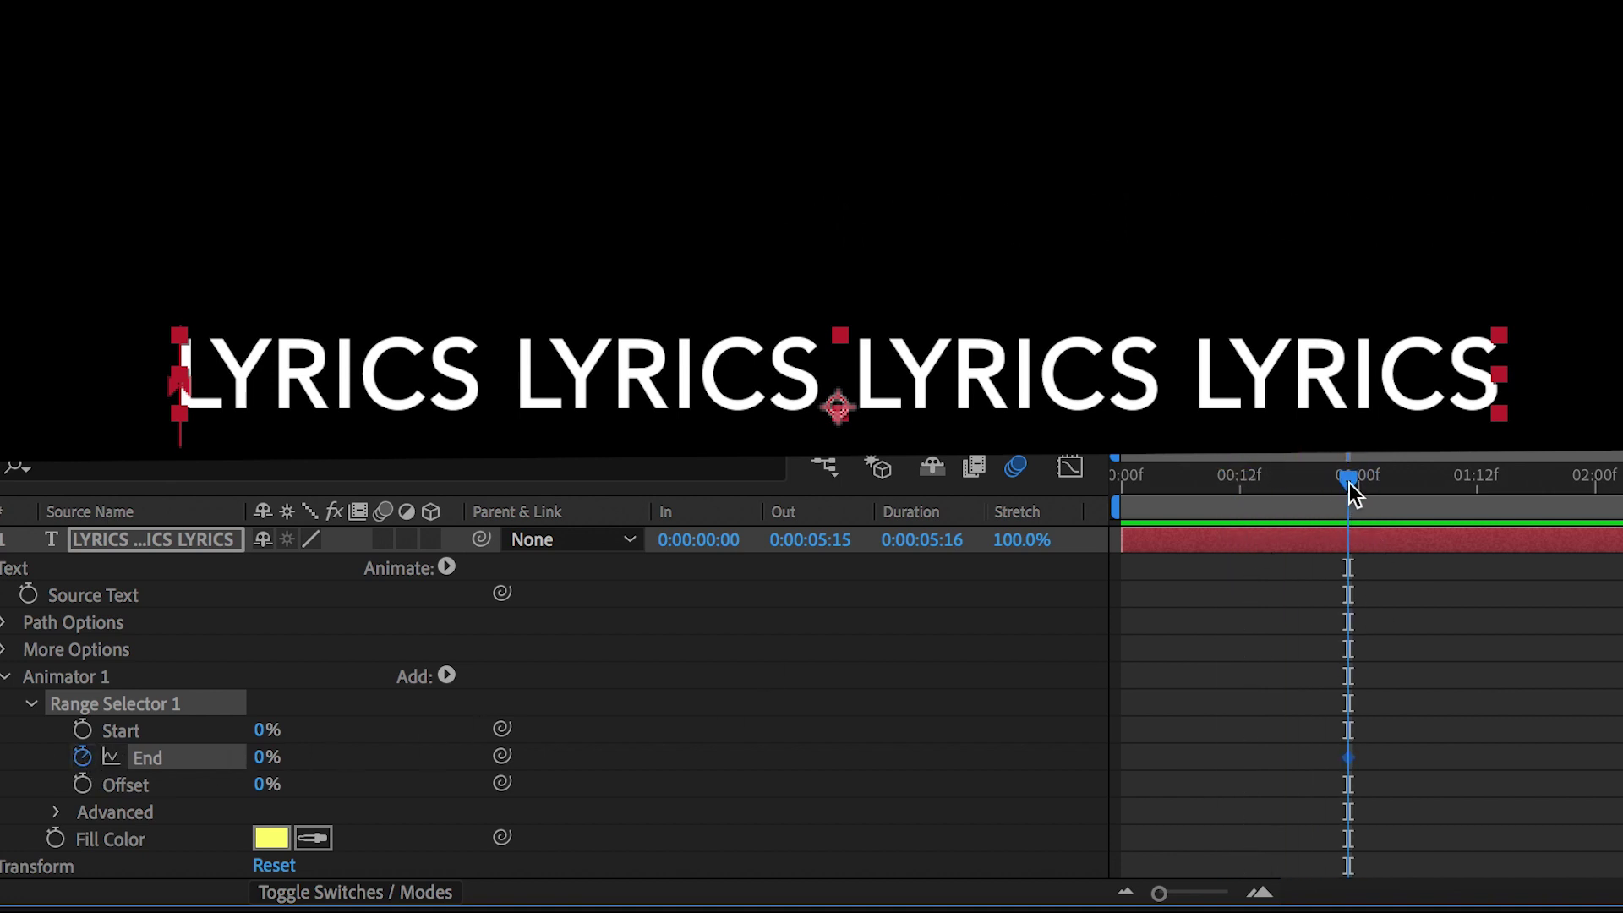
drag(1349, 482, 1576, 483)
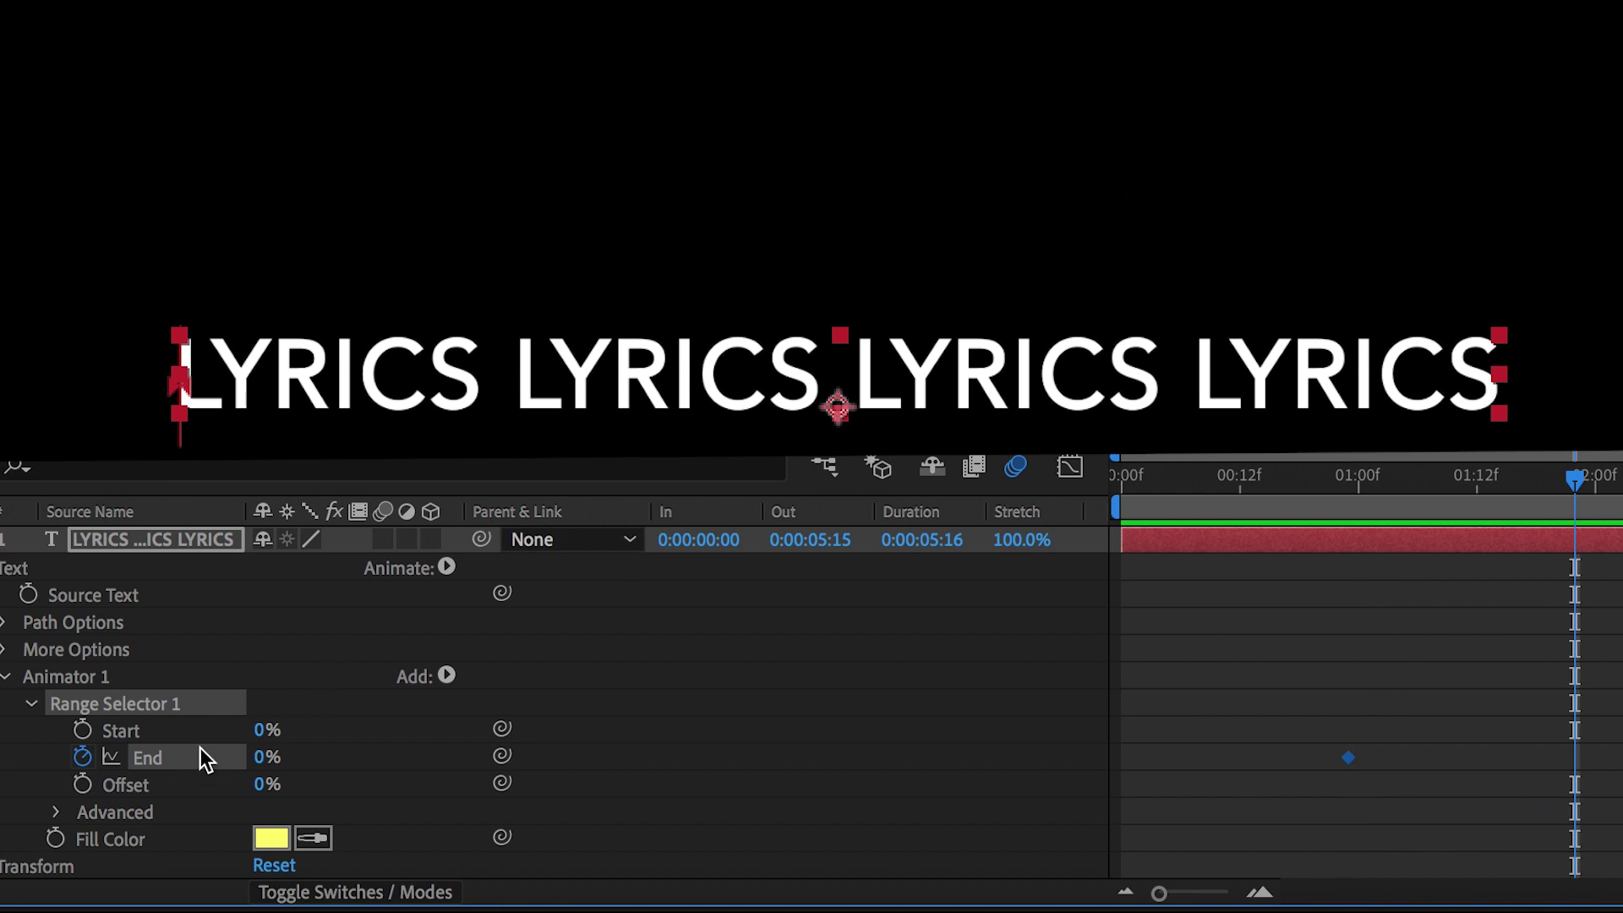
drag(264, 759, 458, 767)
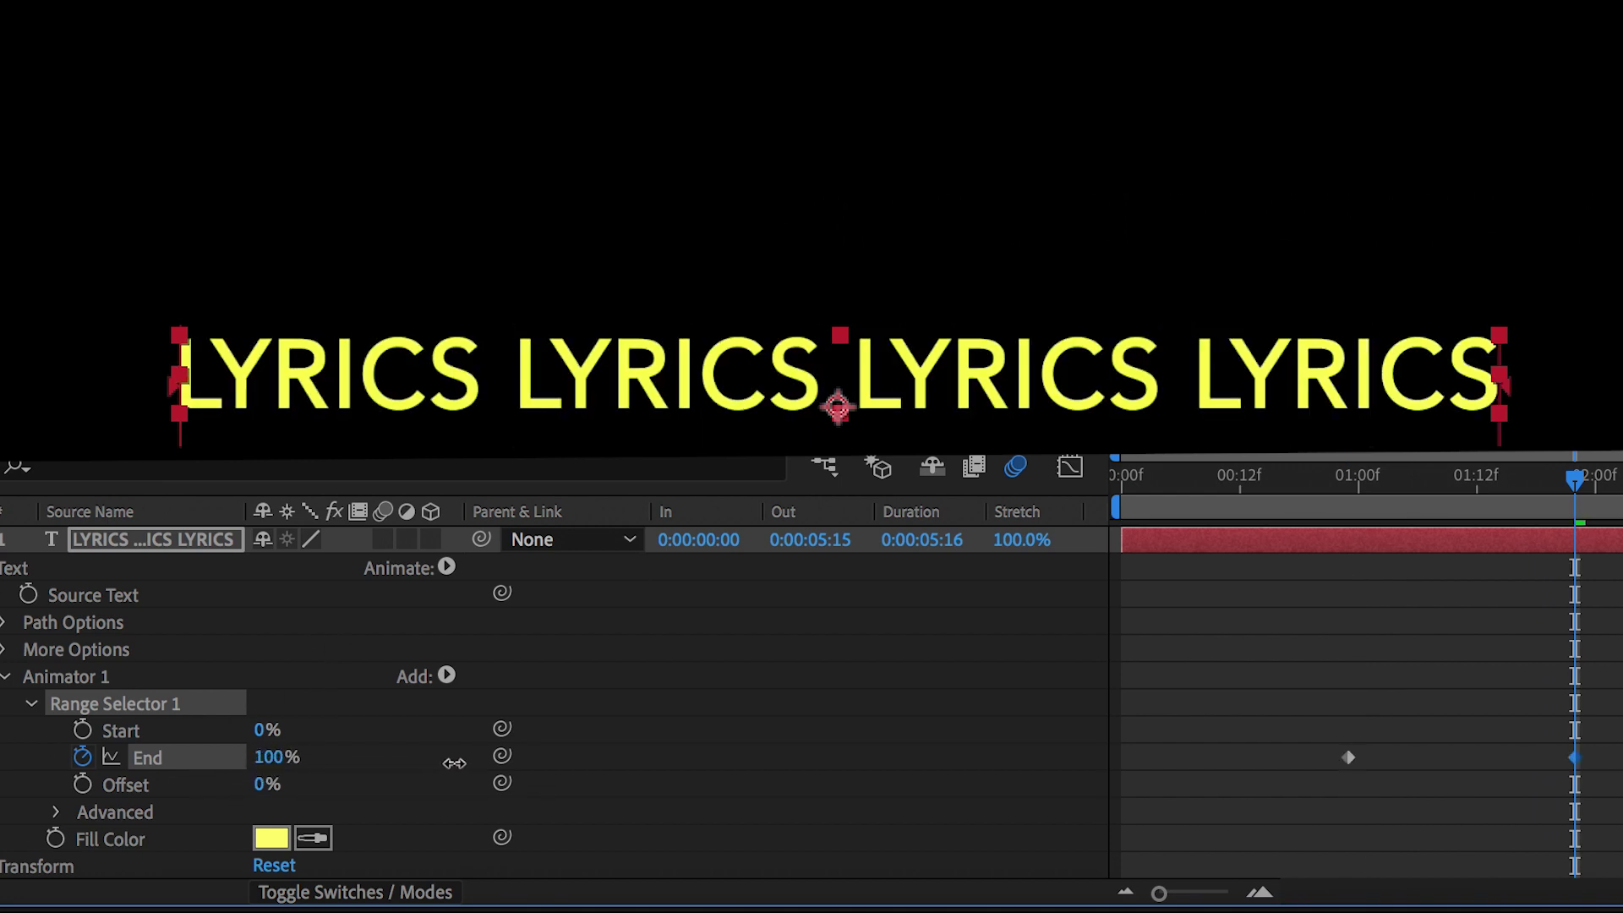
click(1358, 483)
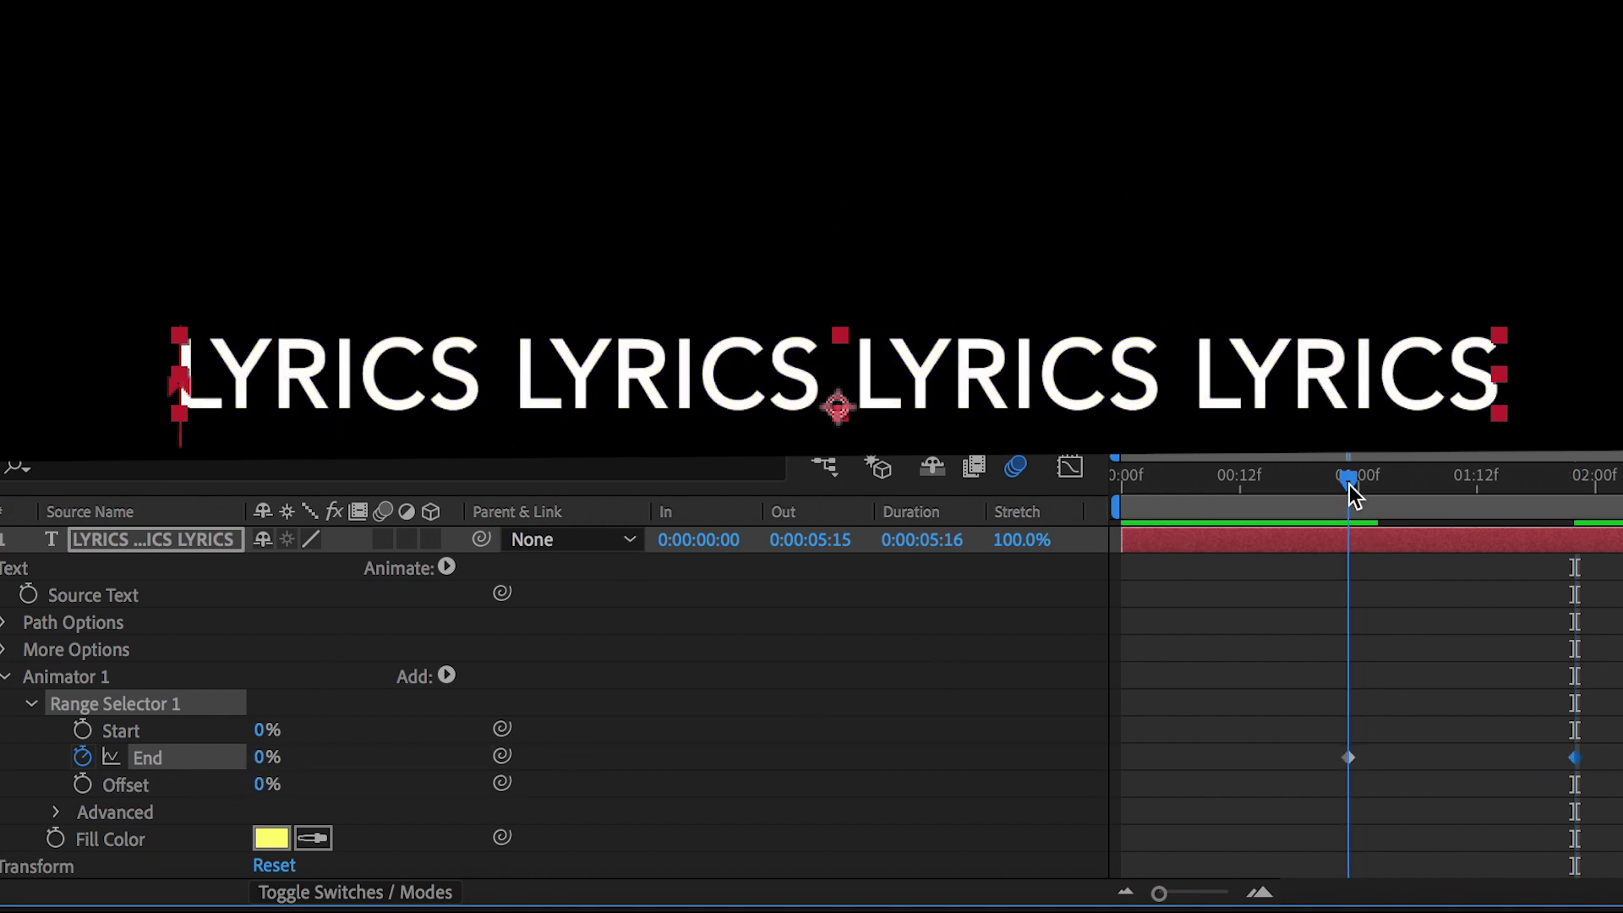
Step: Preview the yellow fill sweep across the lyrics several times from the one-second mark
click(1280, 588)
key(space)
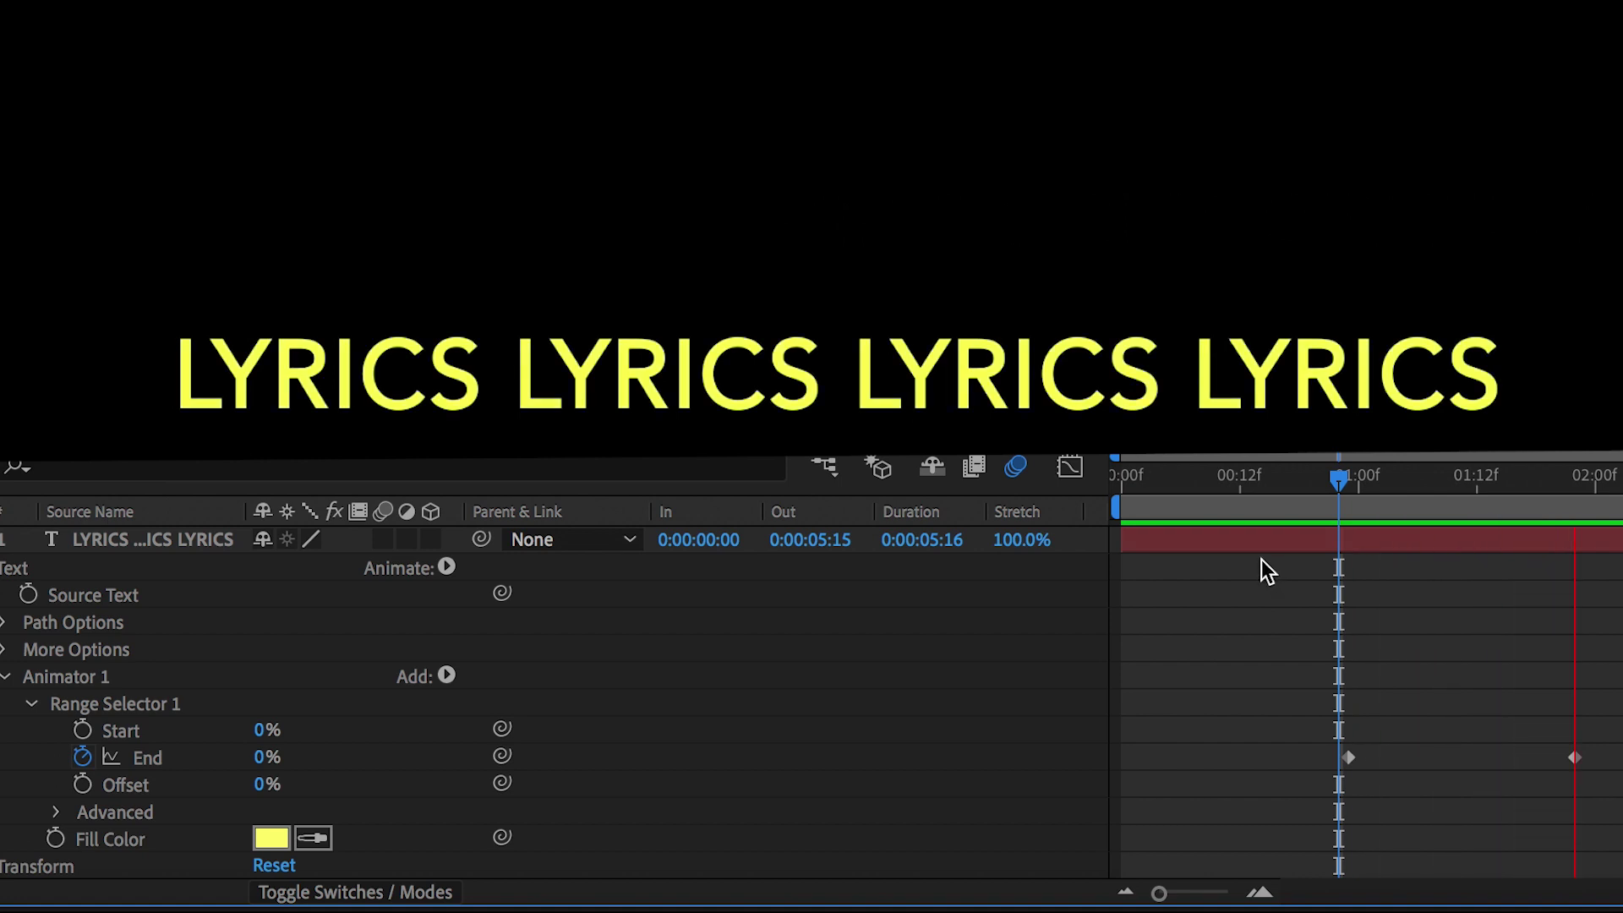
click(1370, 539)
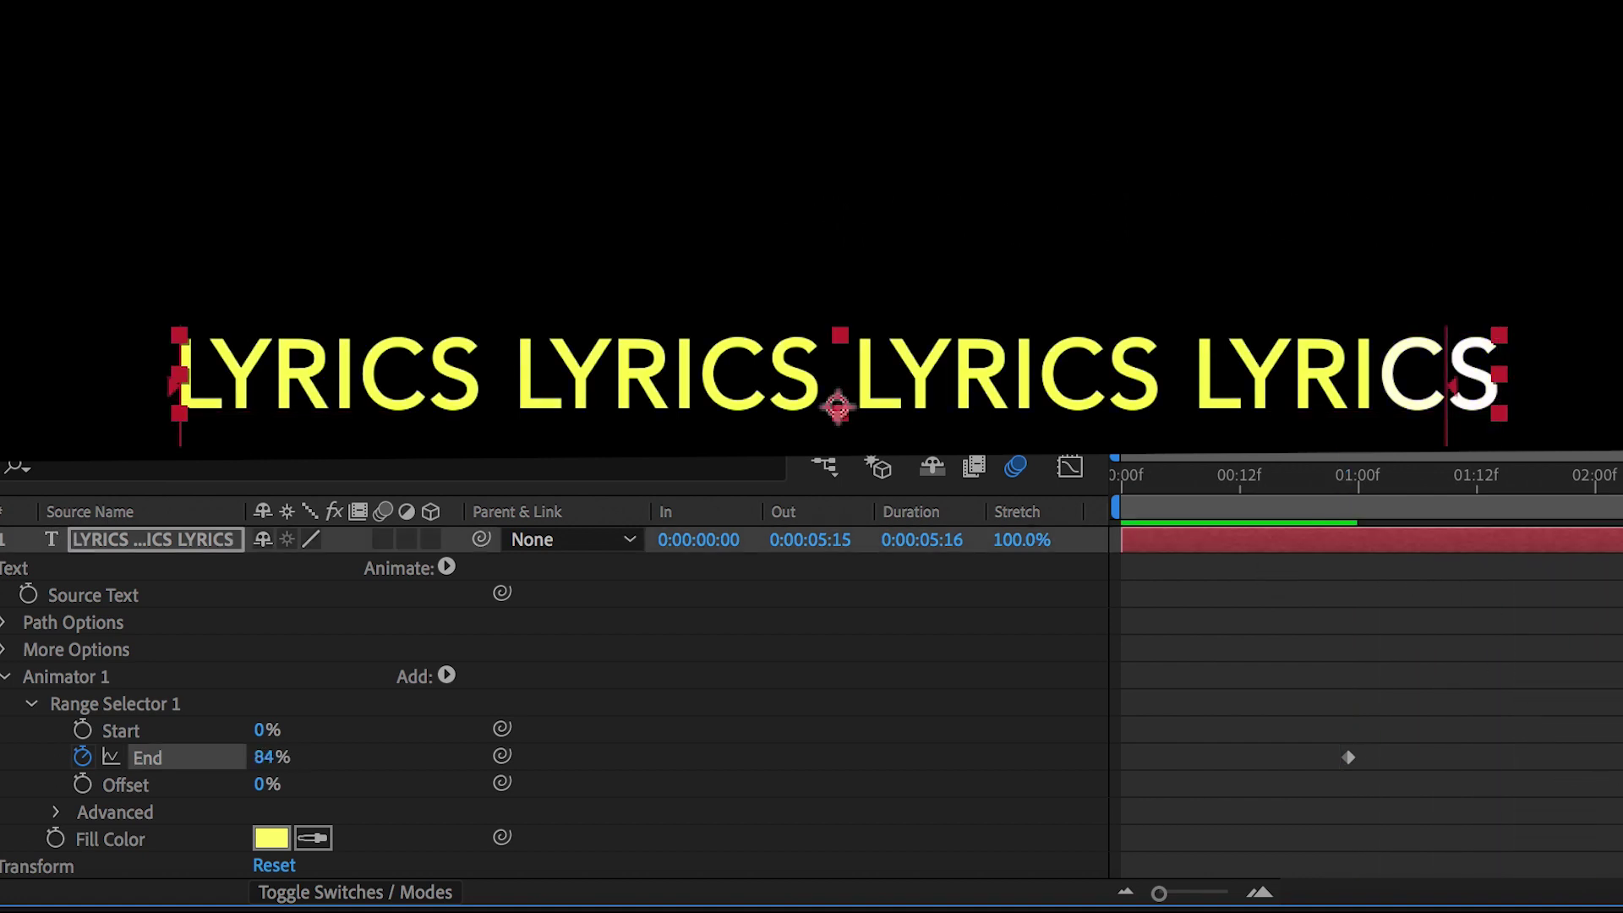
click(1342, 483)
key(space)
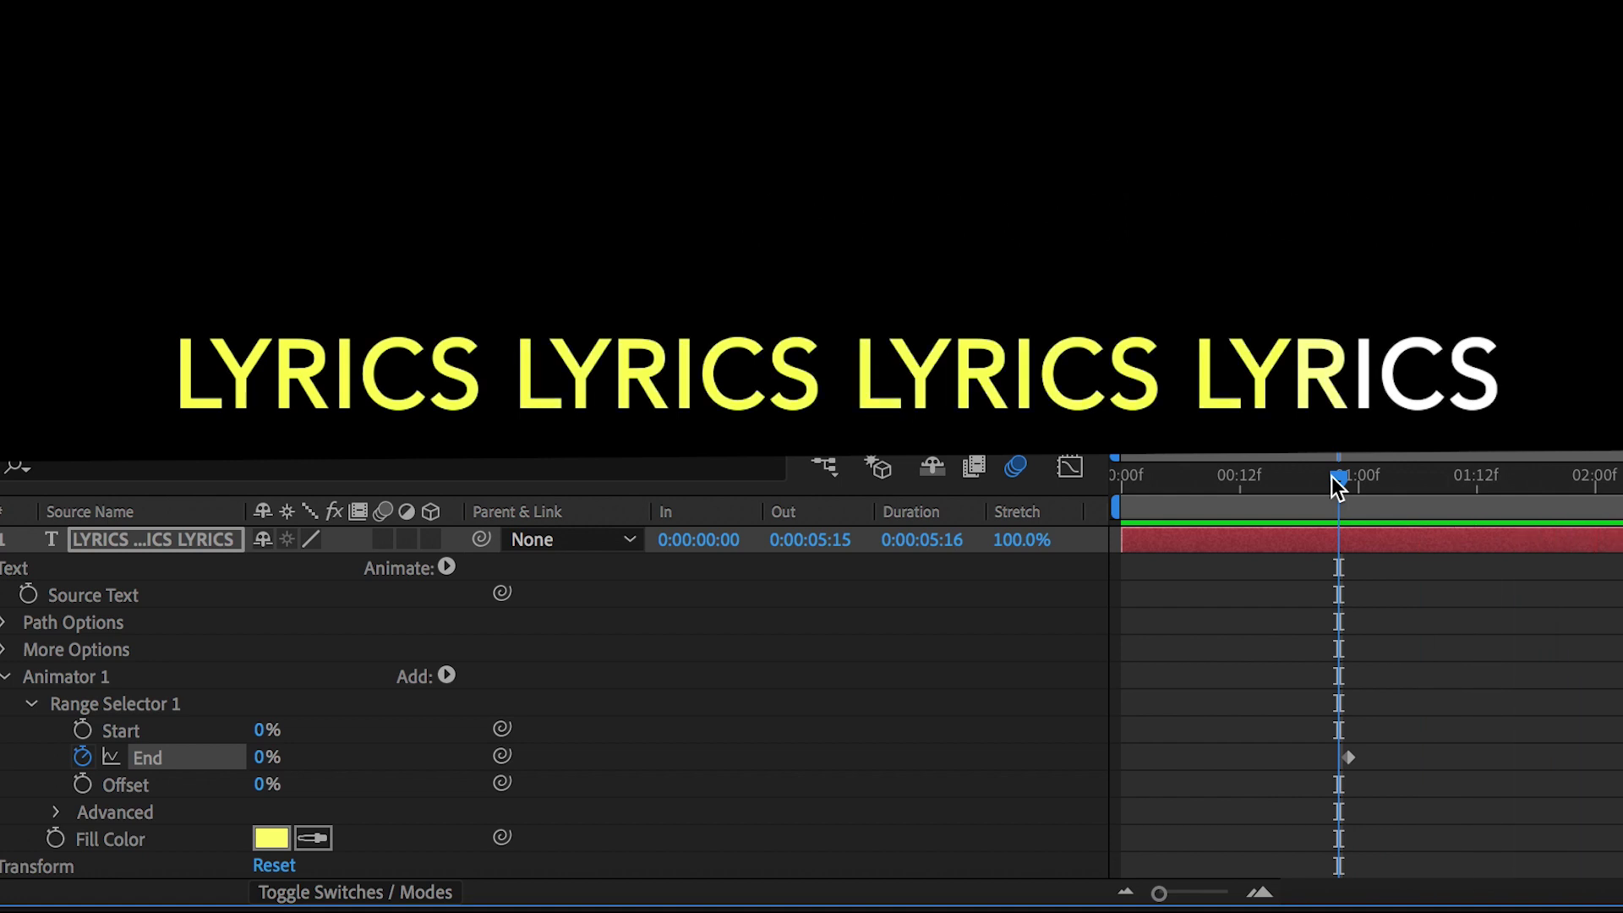
key(space)
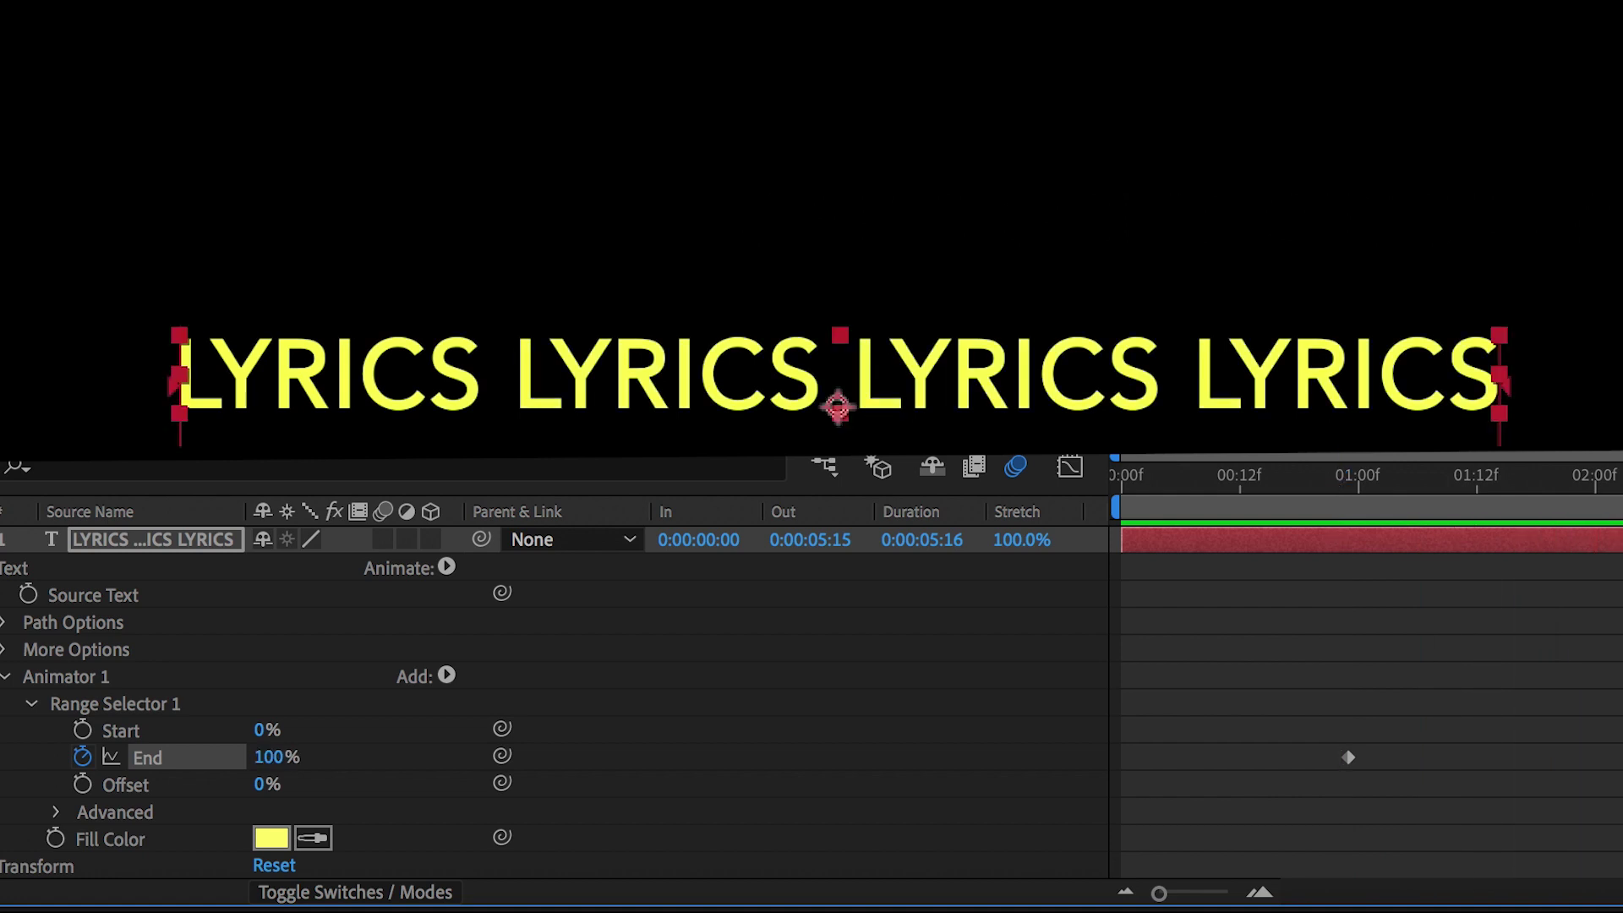
click(1348, 482)
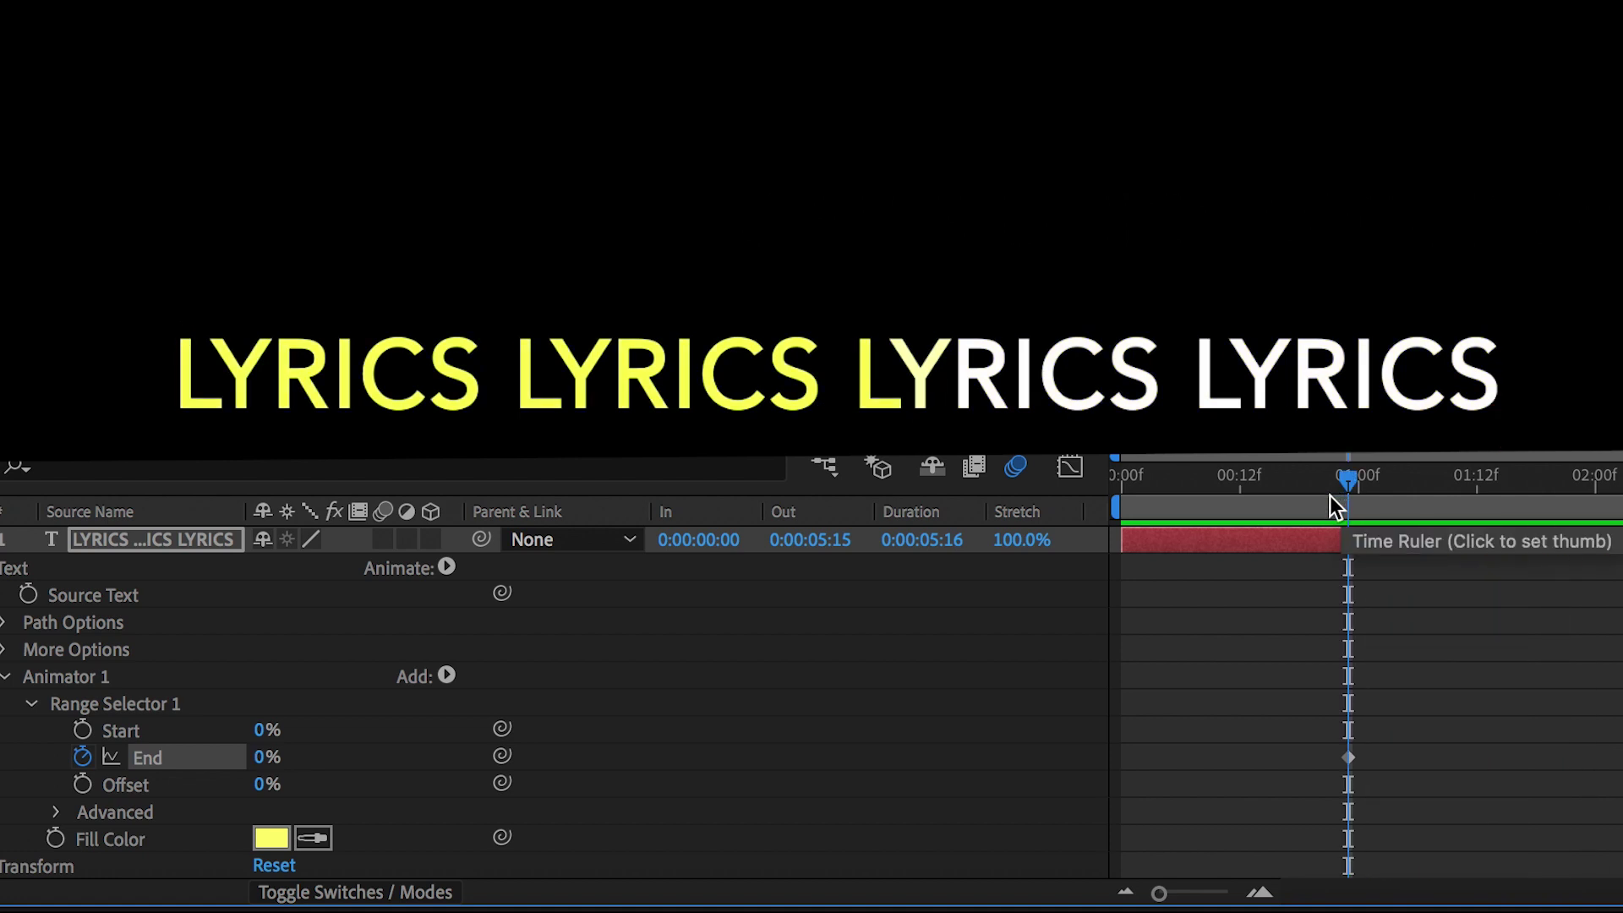
key(space)
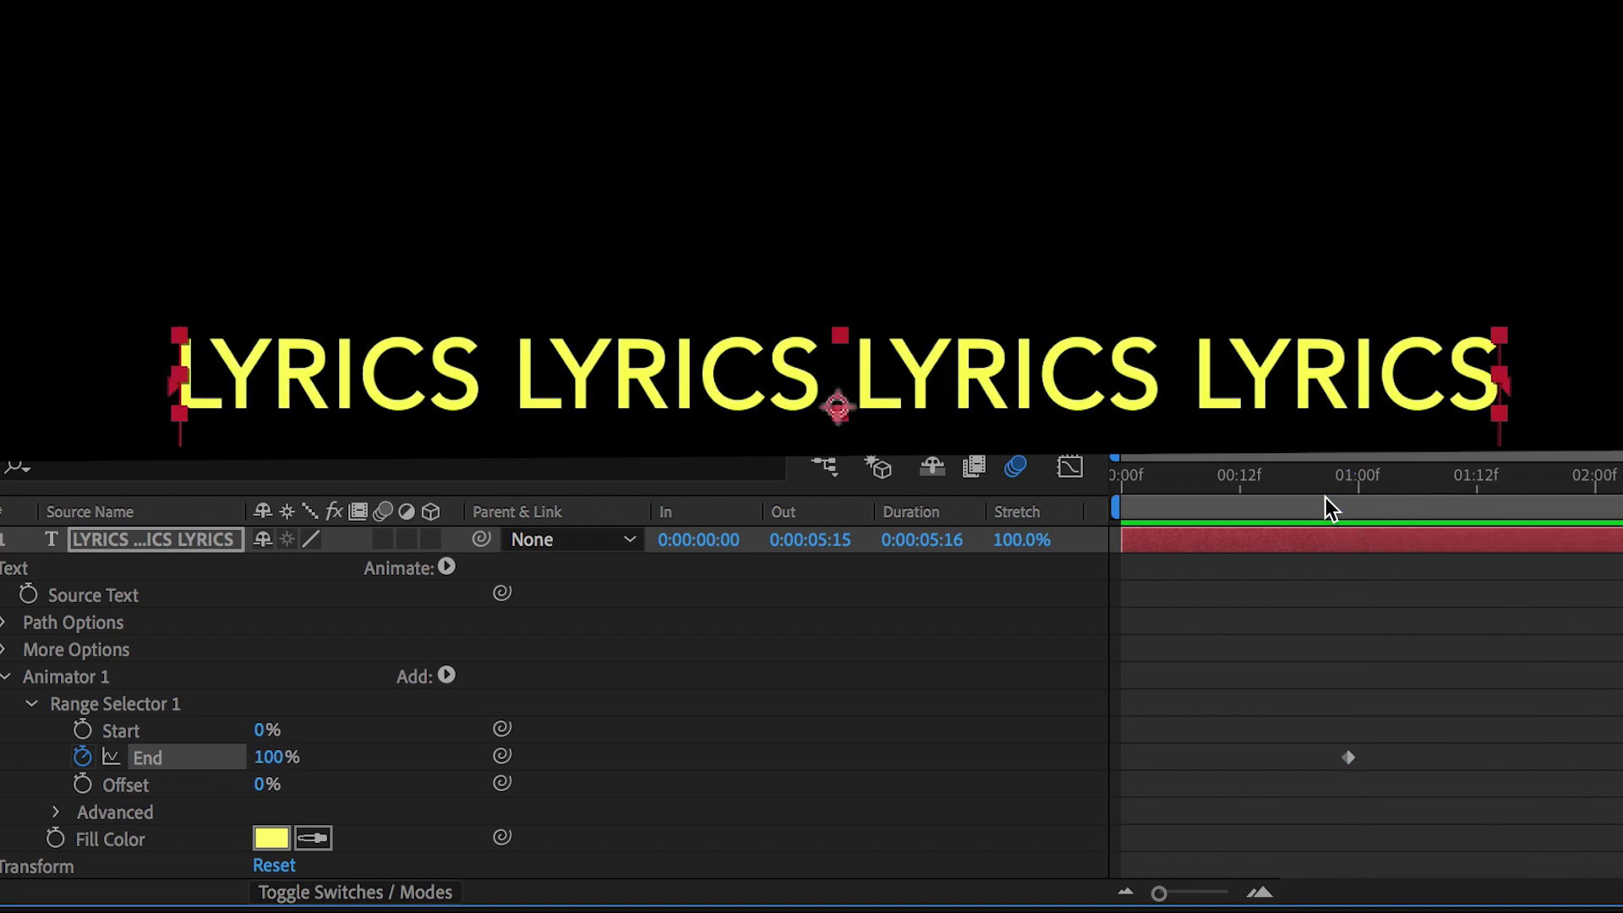
key(Home)
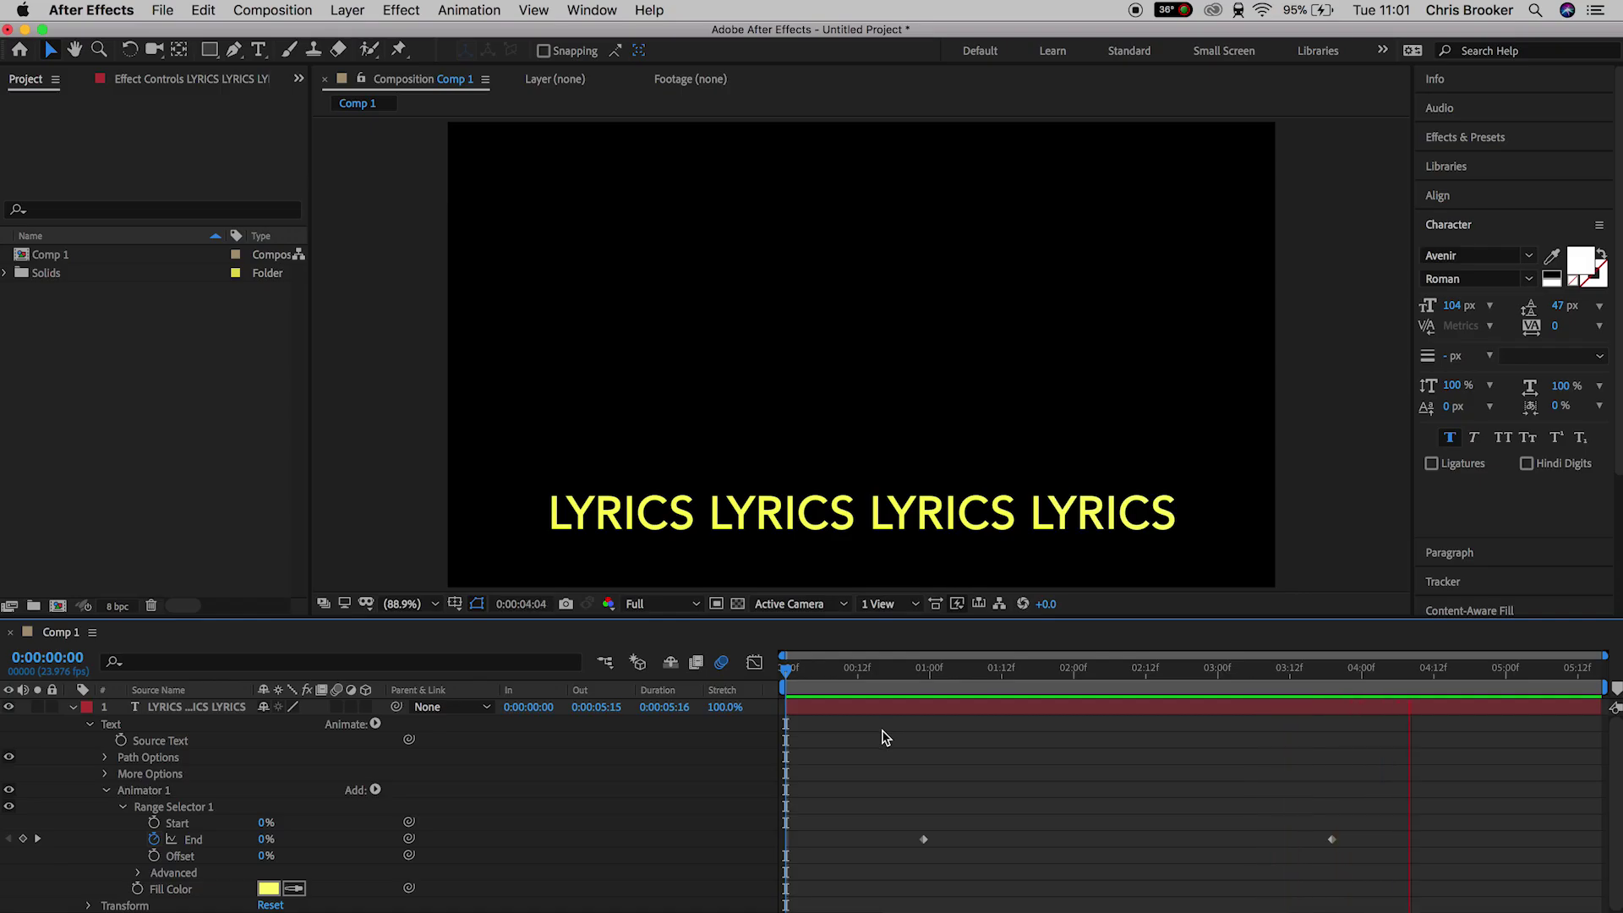
key(space)
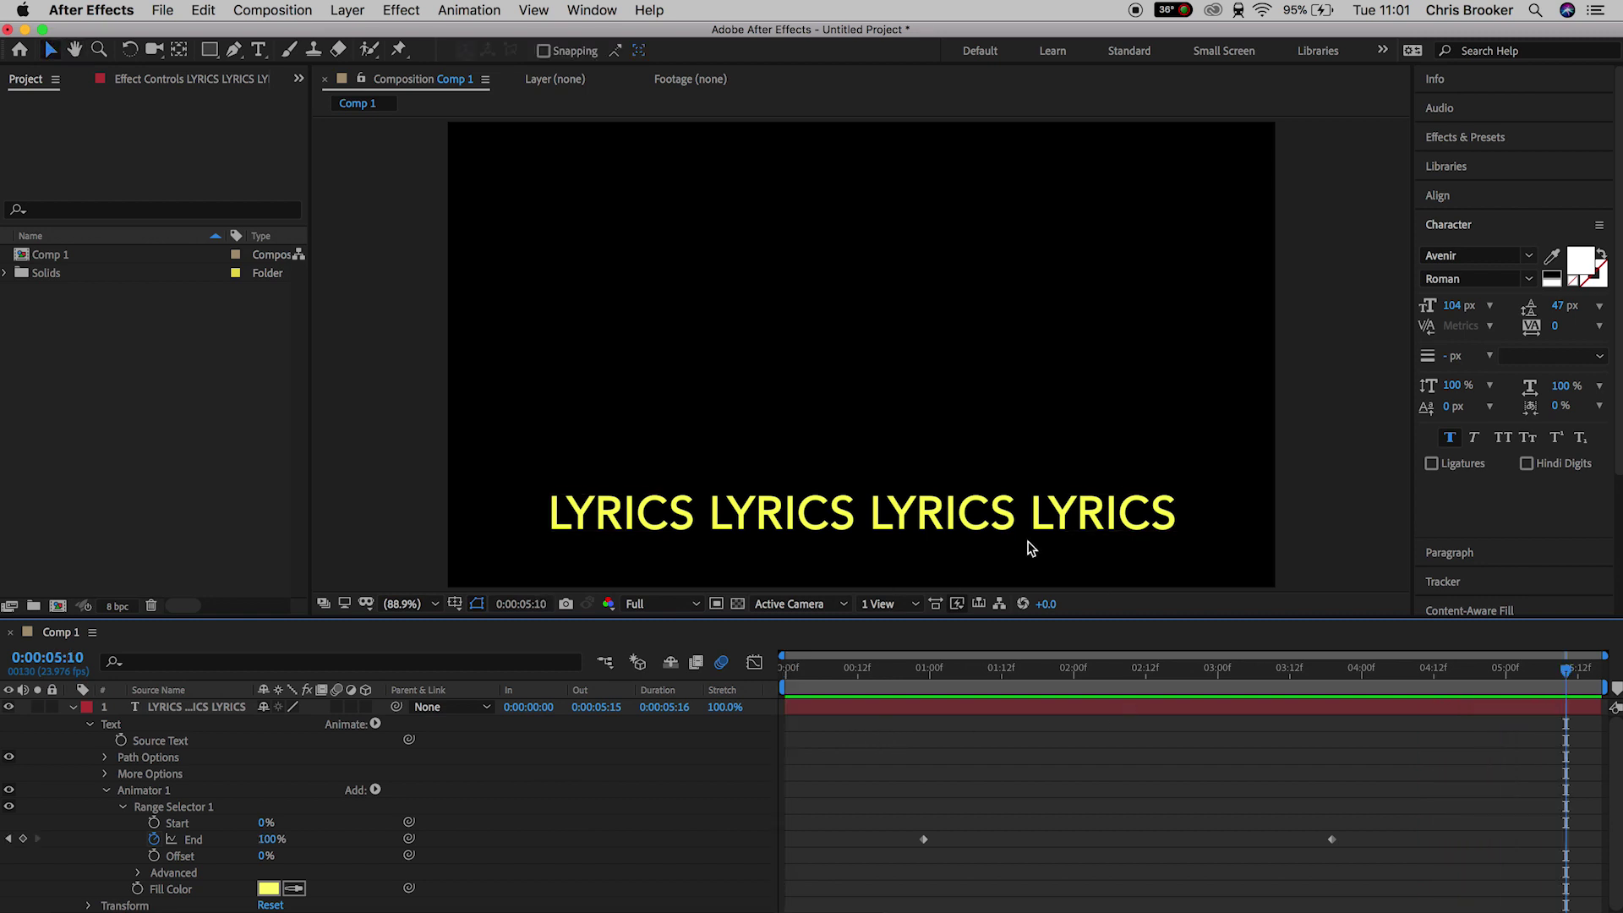
Step: In Premiere Pro, create a new legacy title and start a text box on its canvas
click(235, 908)
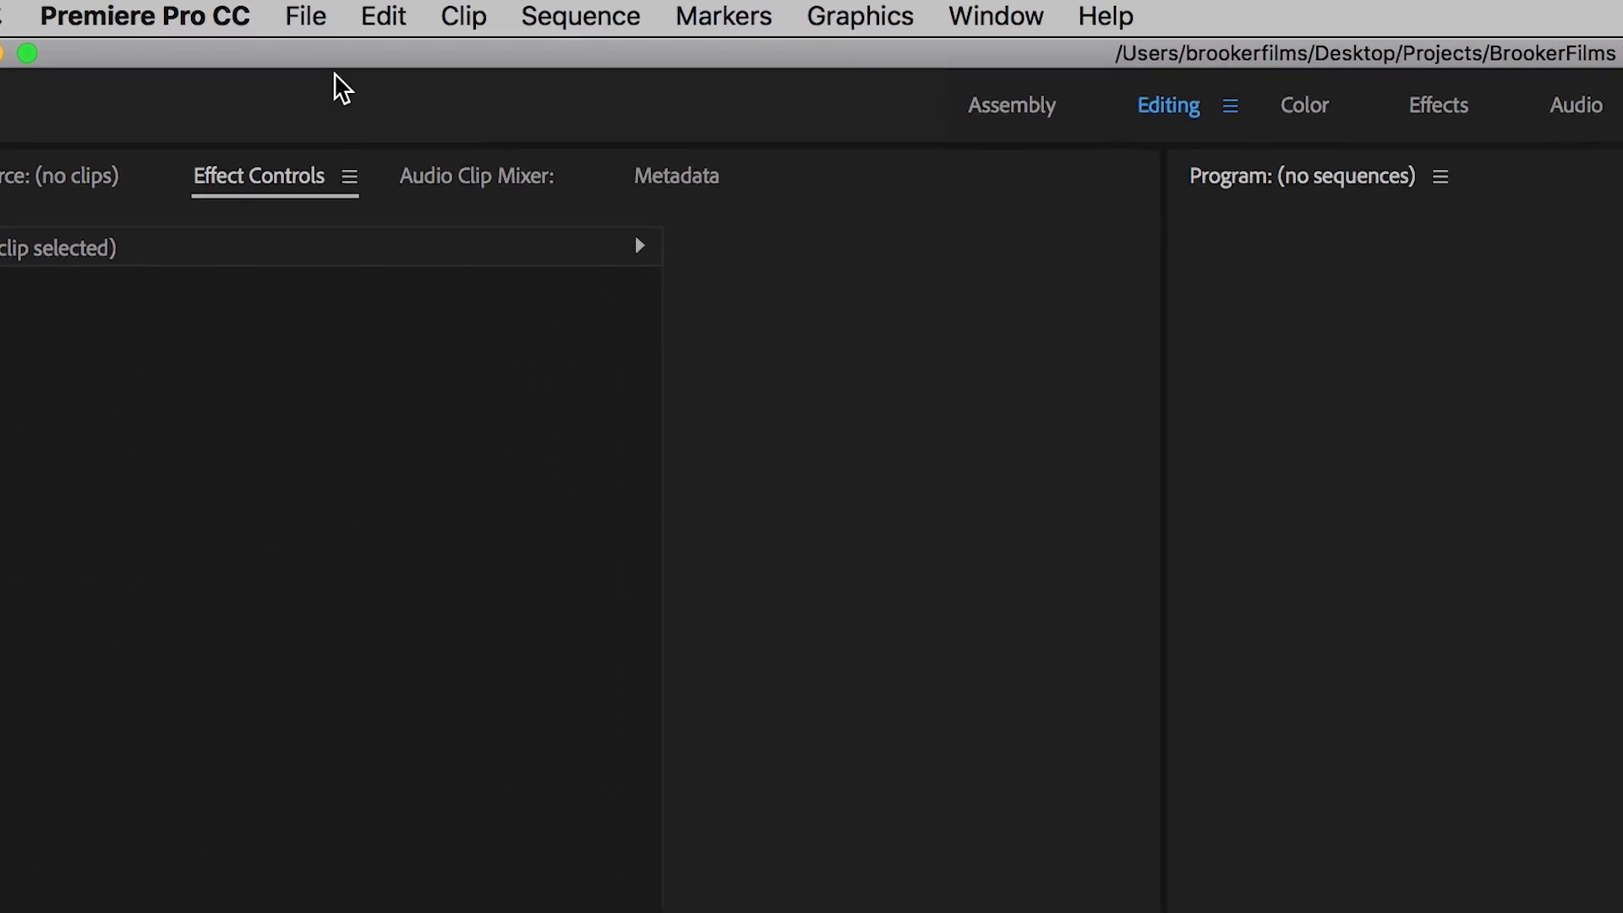
click(188, 11)
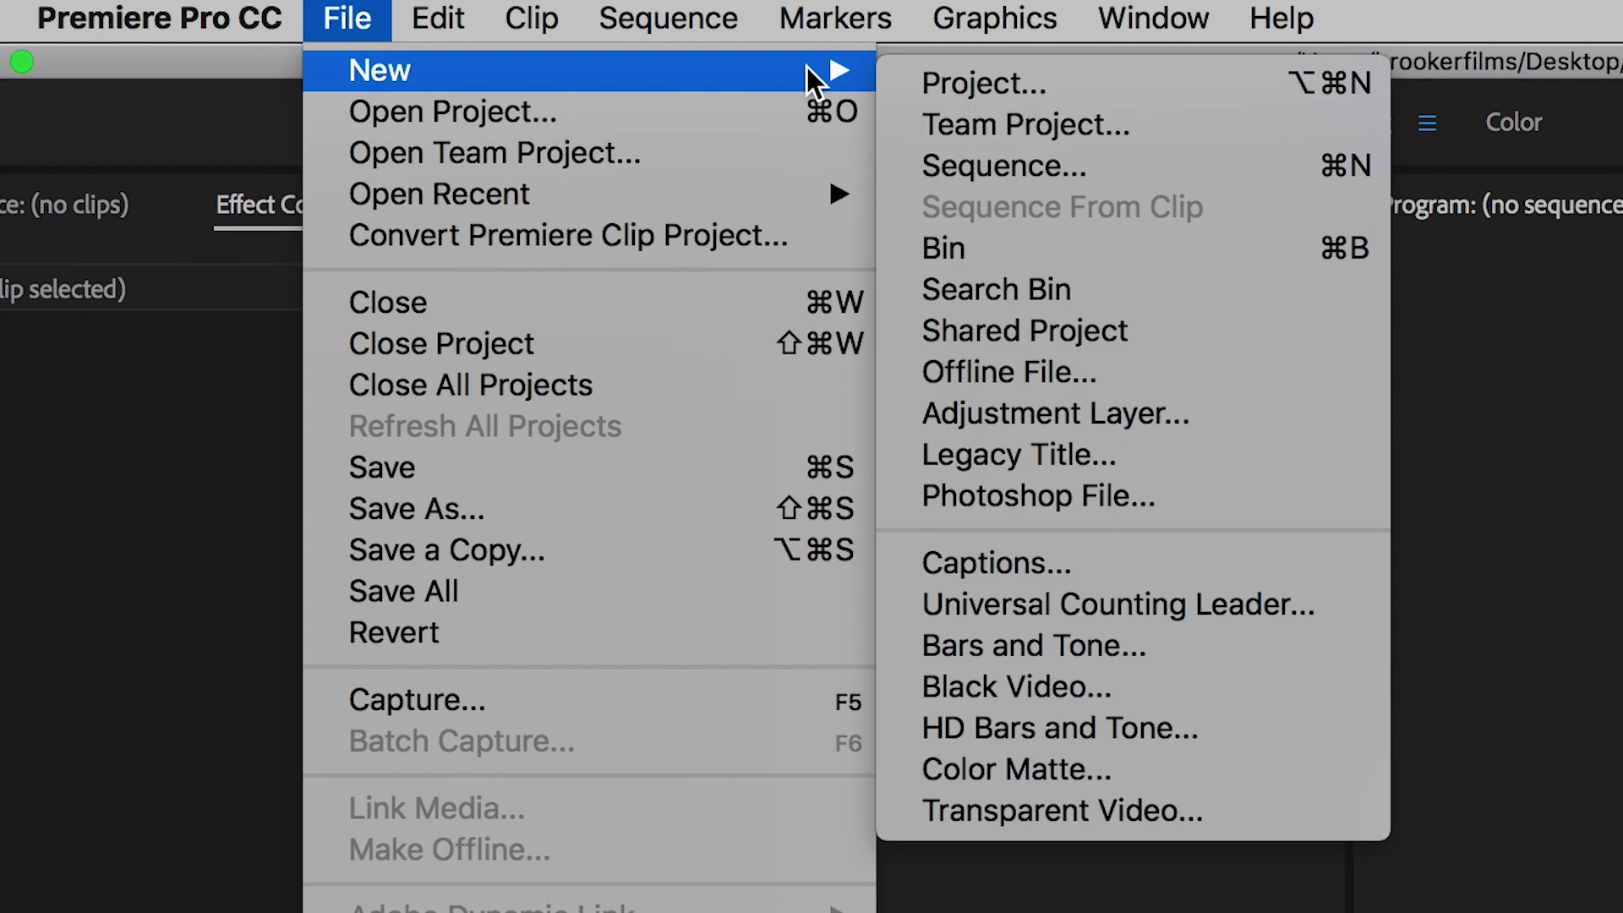
mouse_move(382, 70)
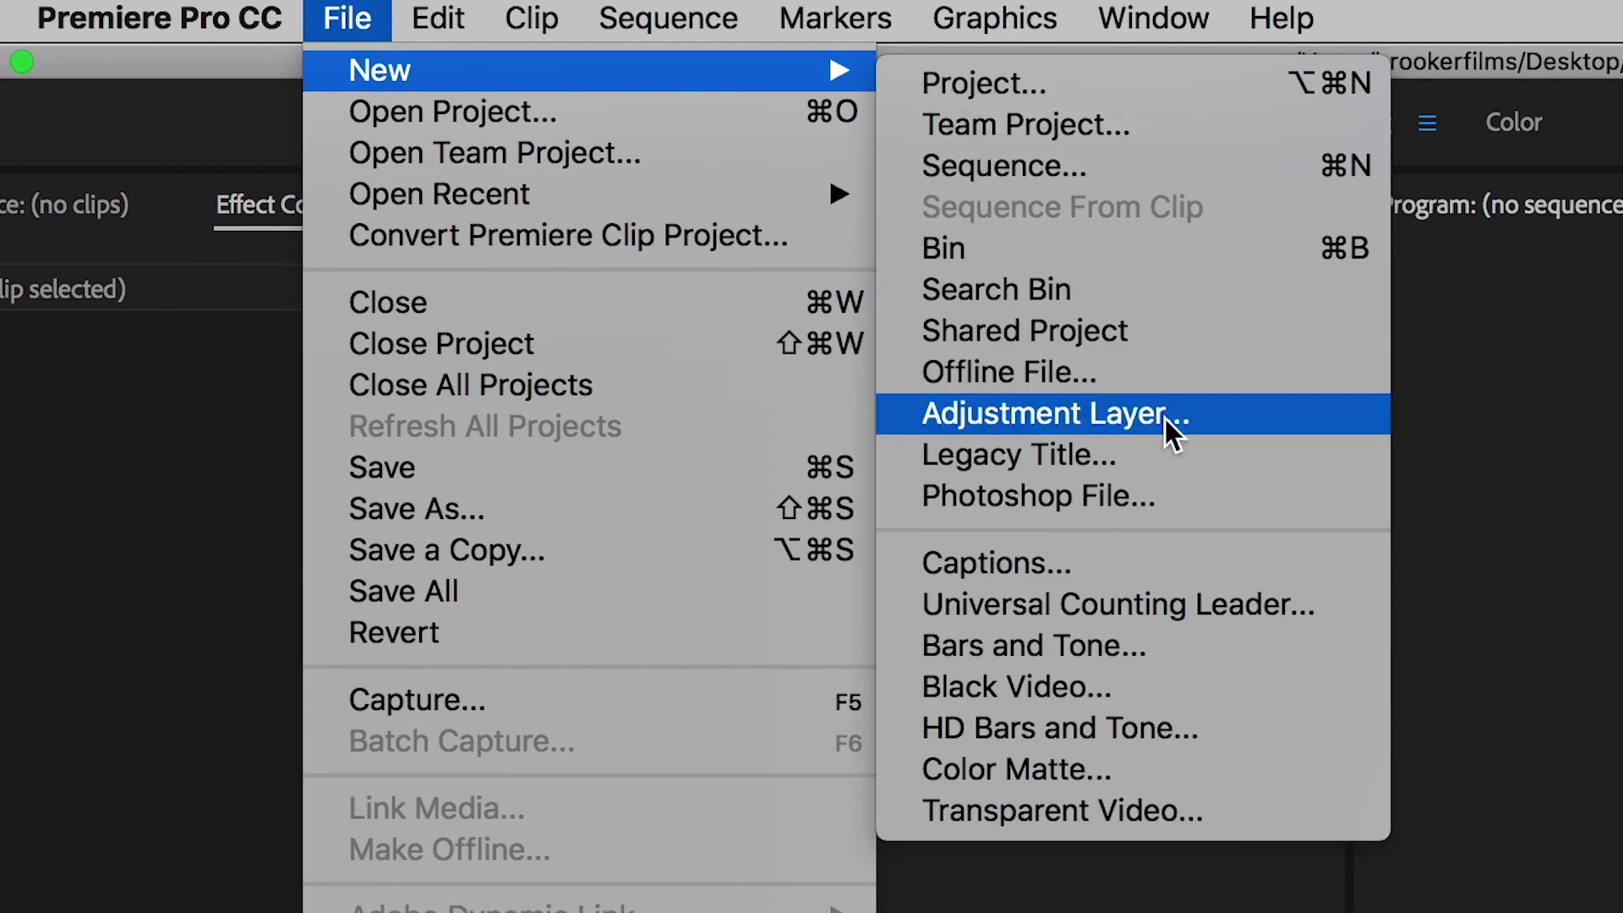
click(1155, 454)
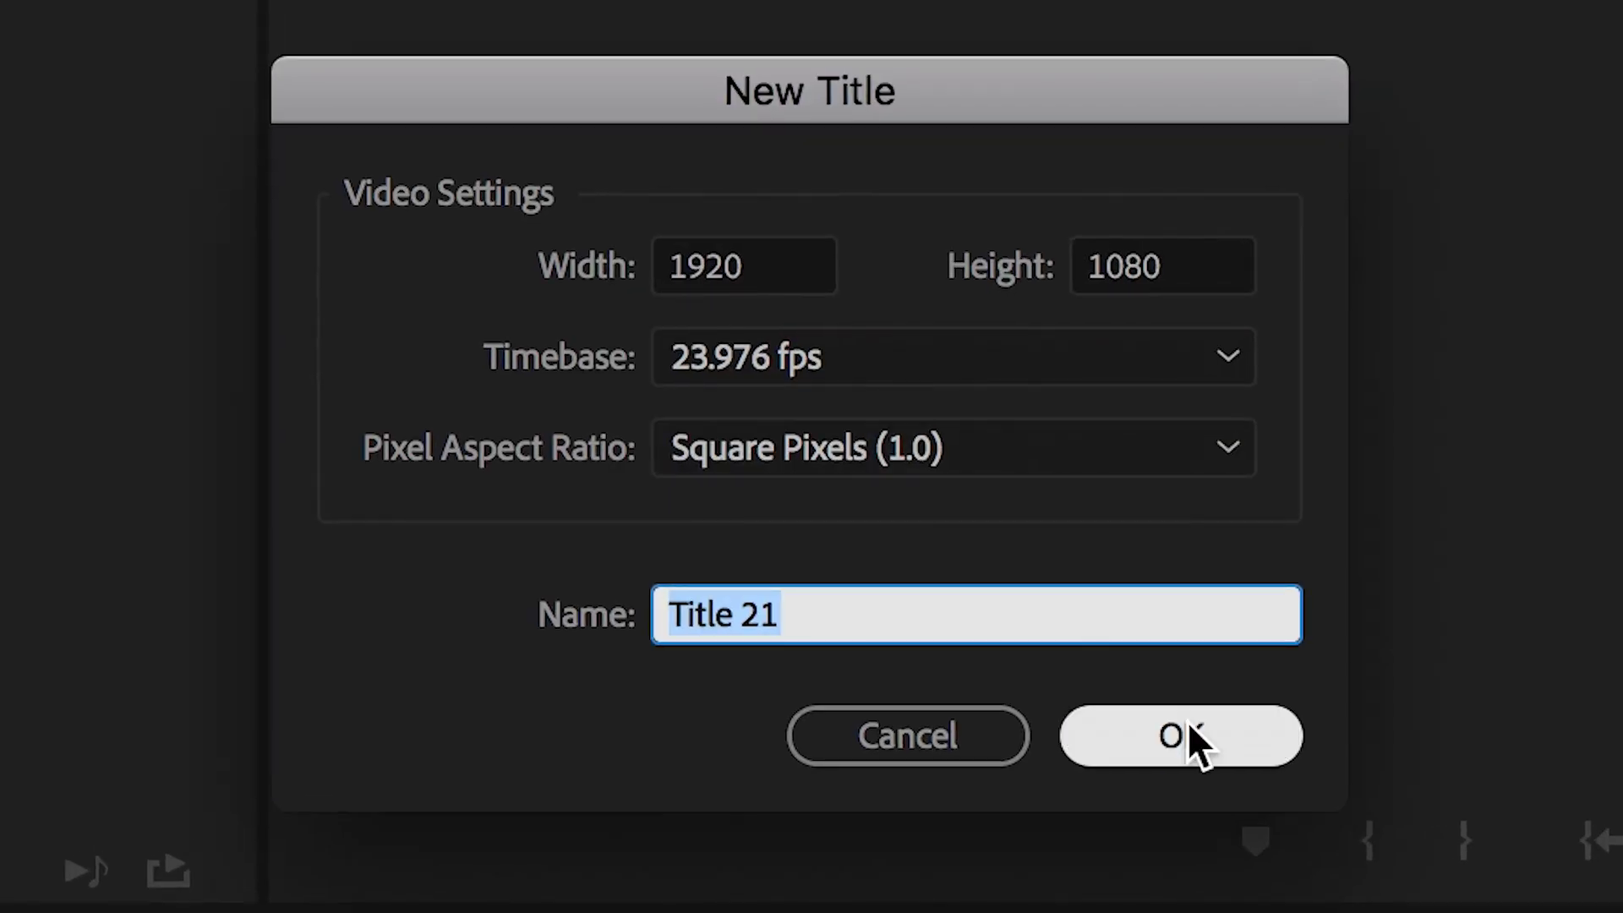
click(1189, 726)
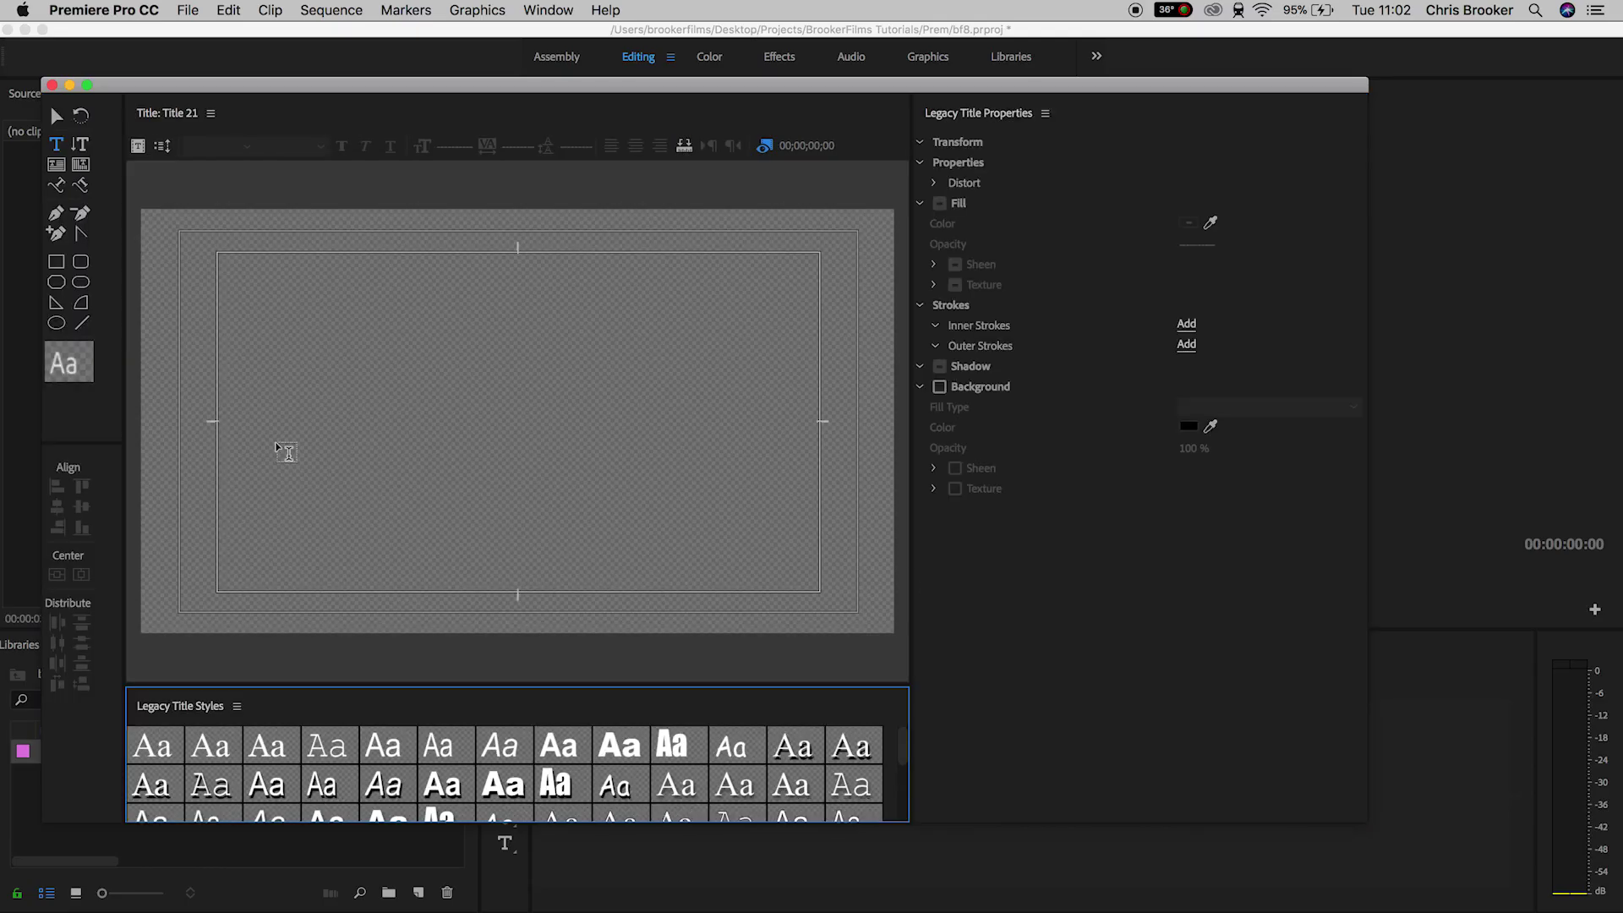
click(276, 431)
text(LYR)
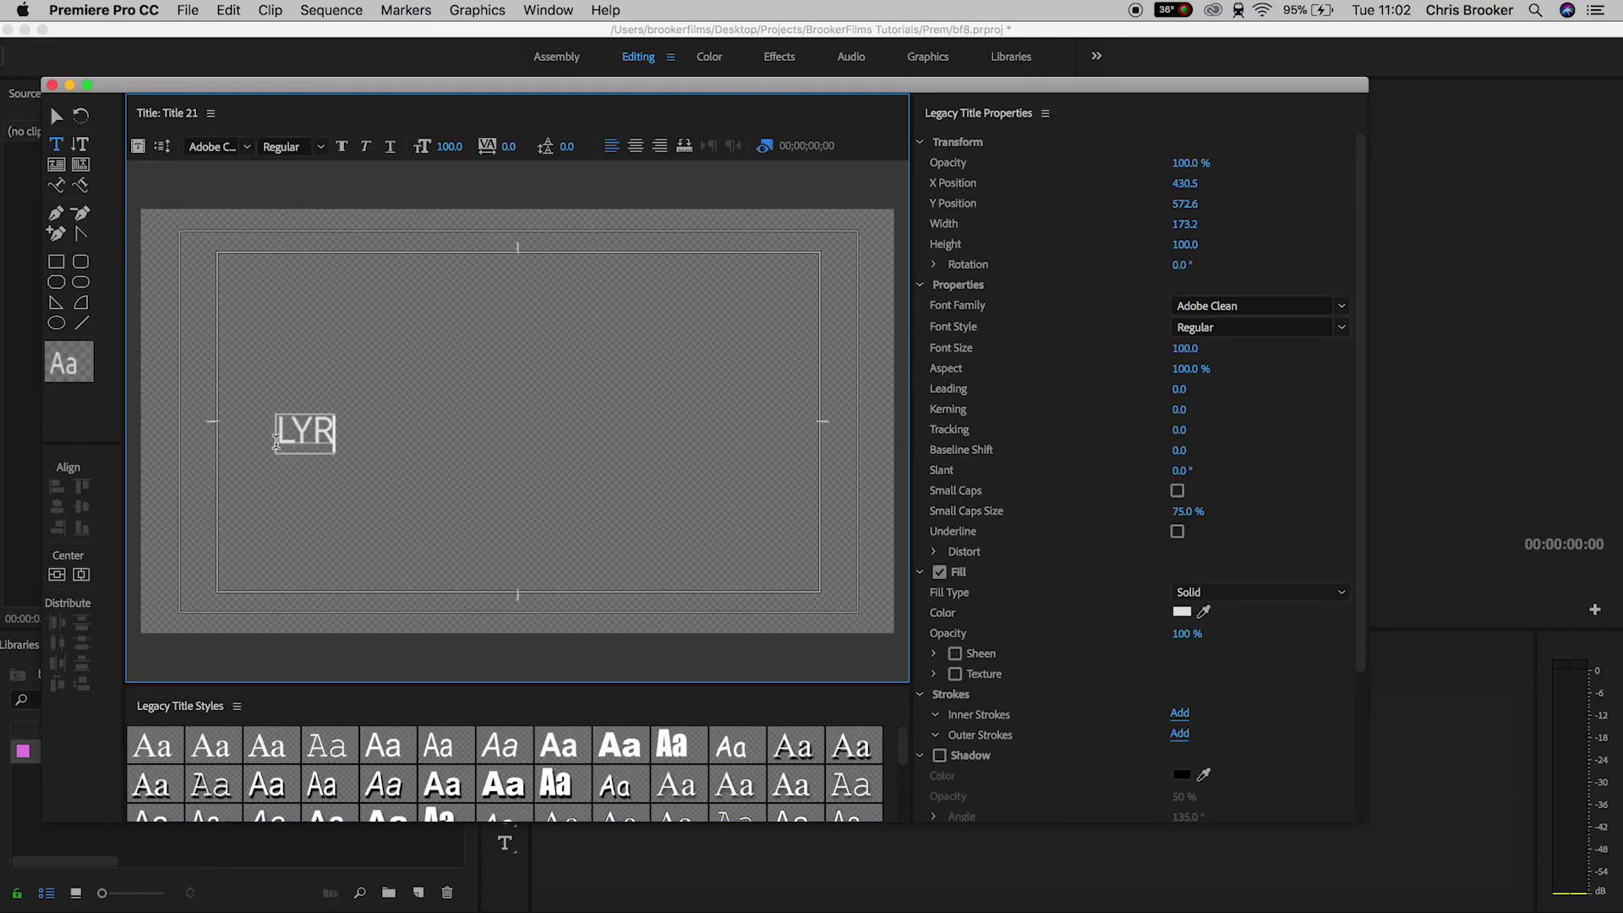
text(ICS LYRICS LYRICS LYRICS)
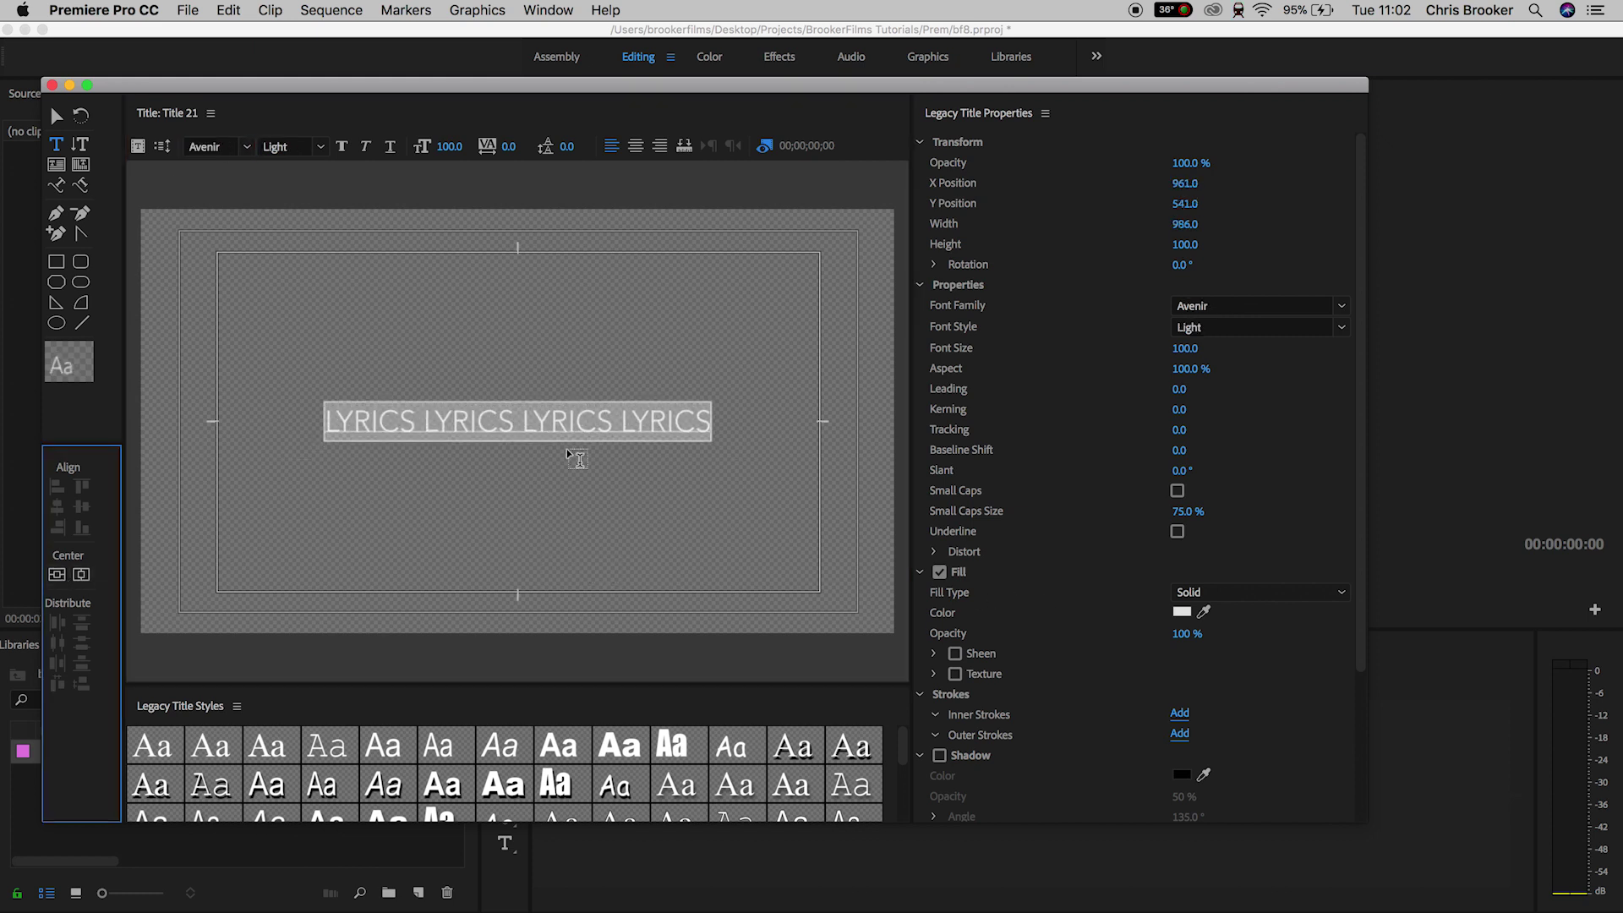
Step: Place Title 21 in a new sequence and lower the lyrics by raising Position Y
click(52, 91)
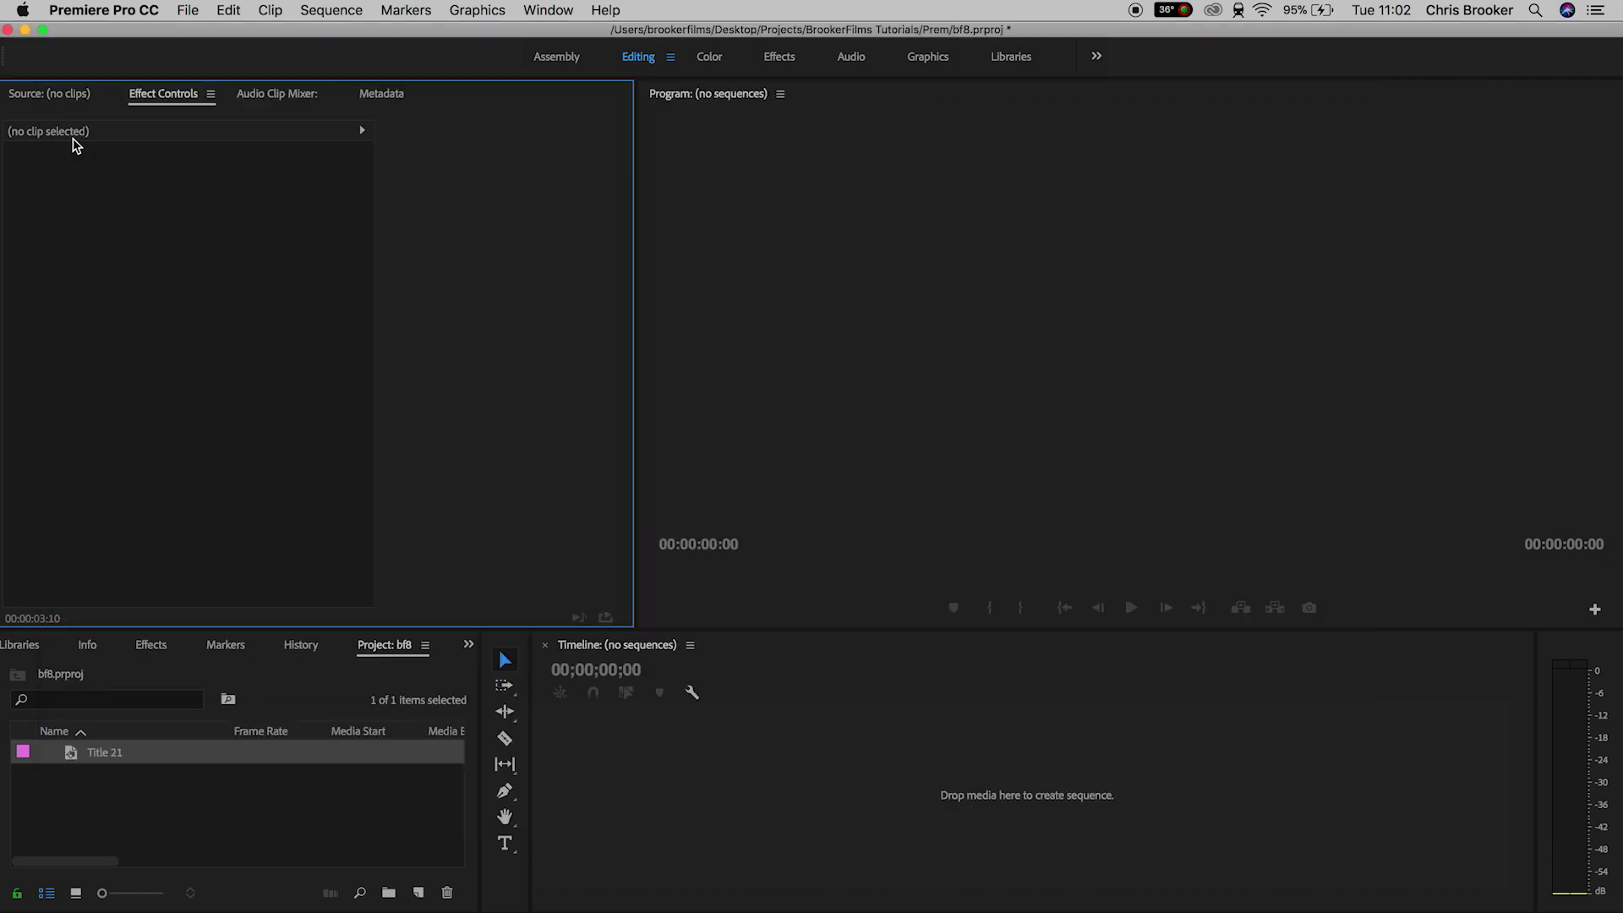
drag(85, 758, 824, 778)
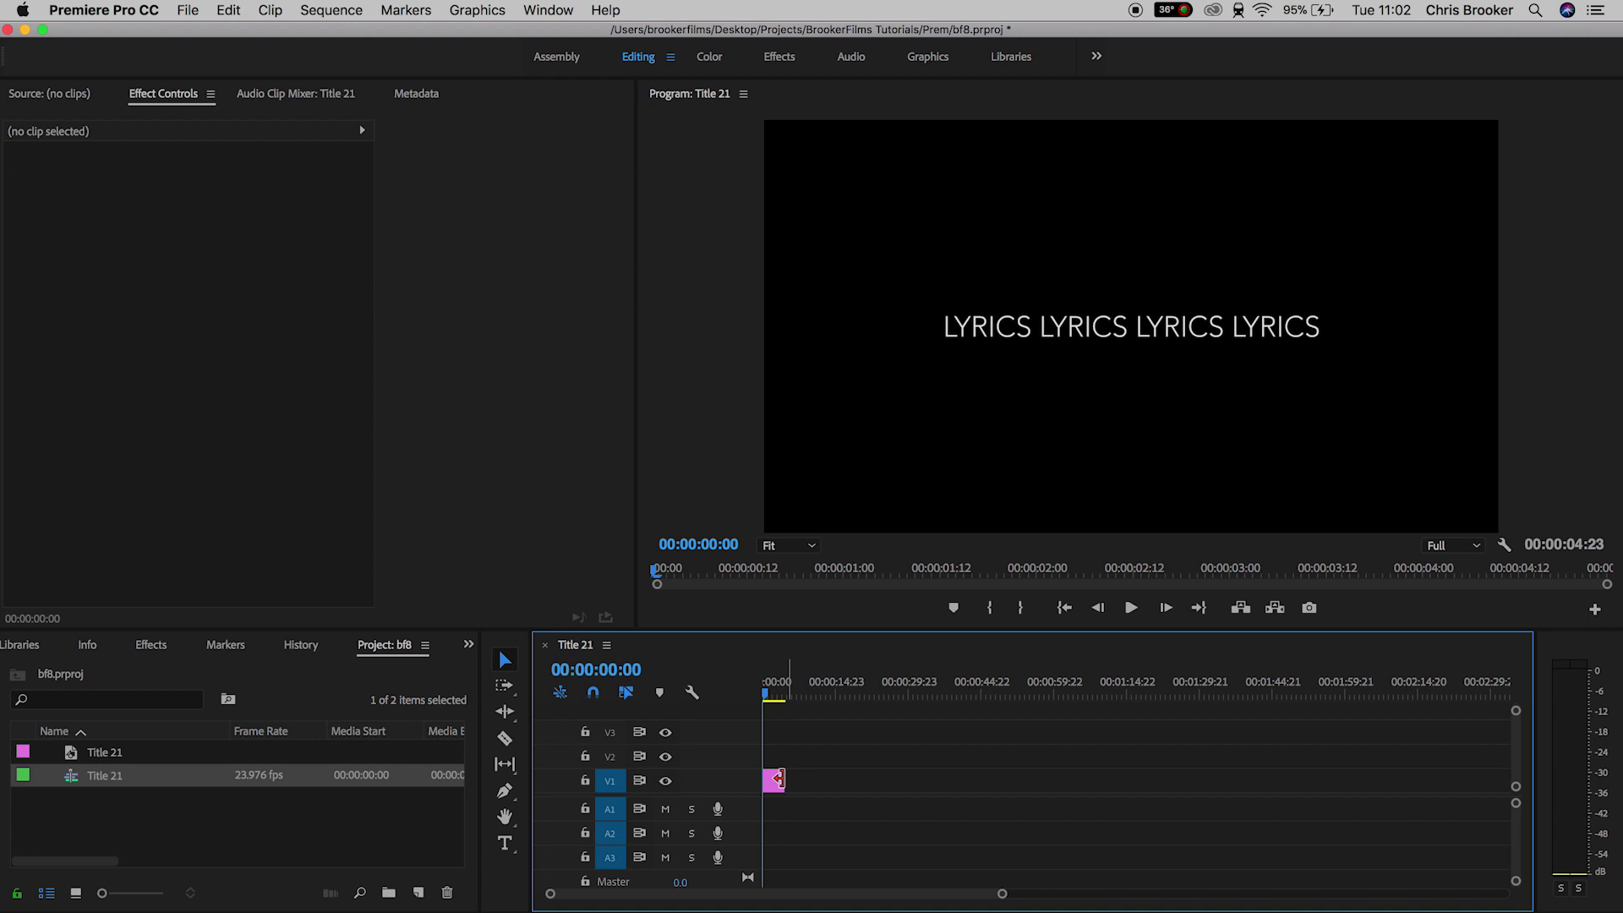
click(777, 779)
mouse_move(246, 192)
mouse_down()
mouse_move(292, 193)
mouse_move(273, 193)
mouse_up()
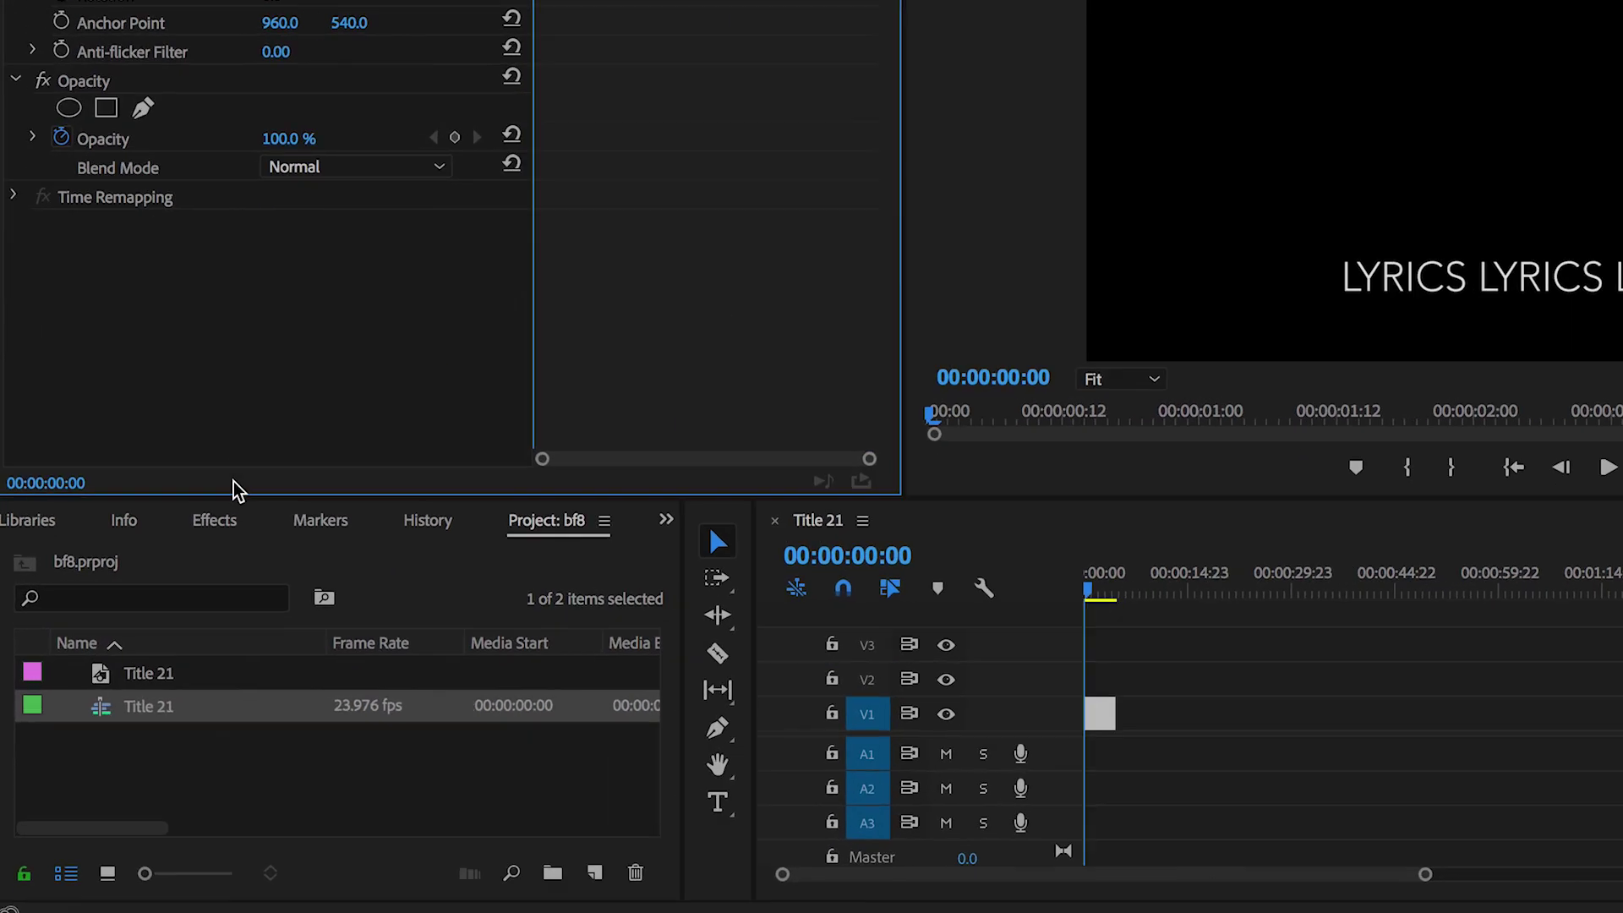
click(151, 645)
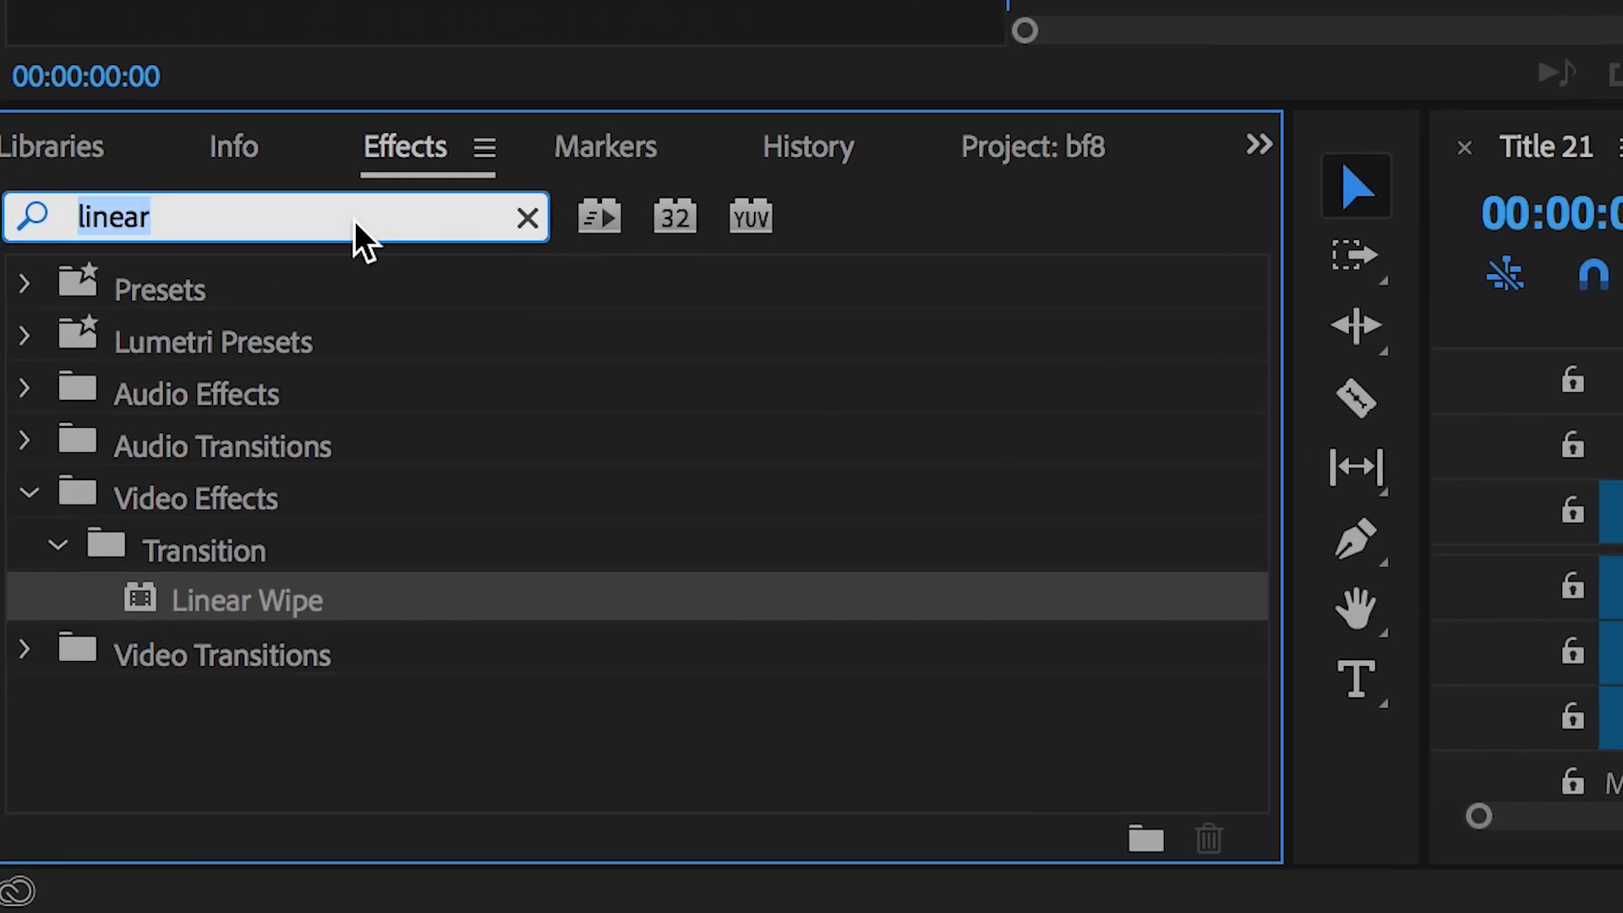
text(tint)
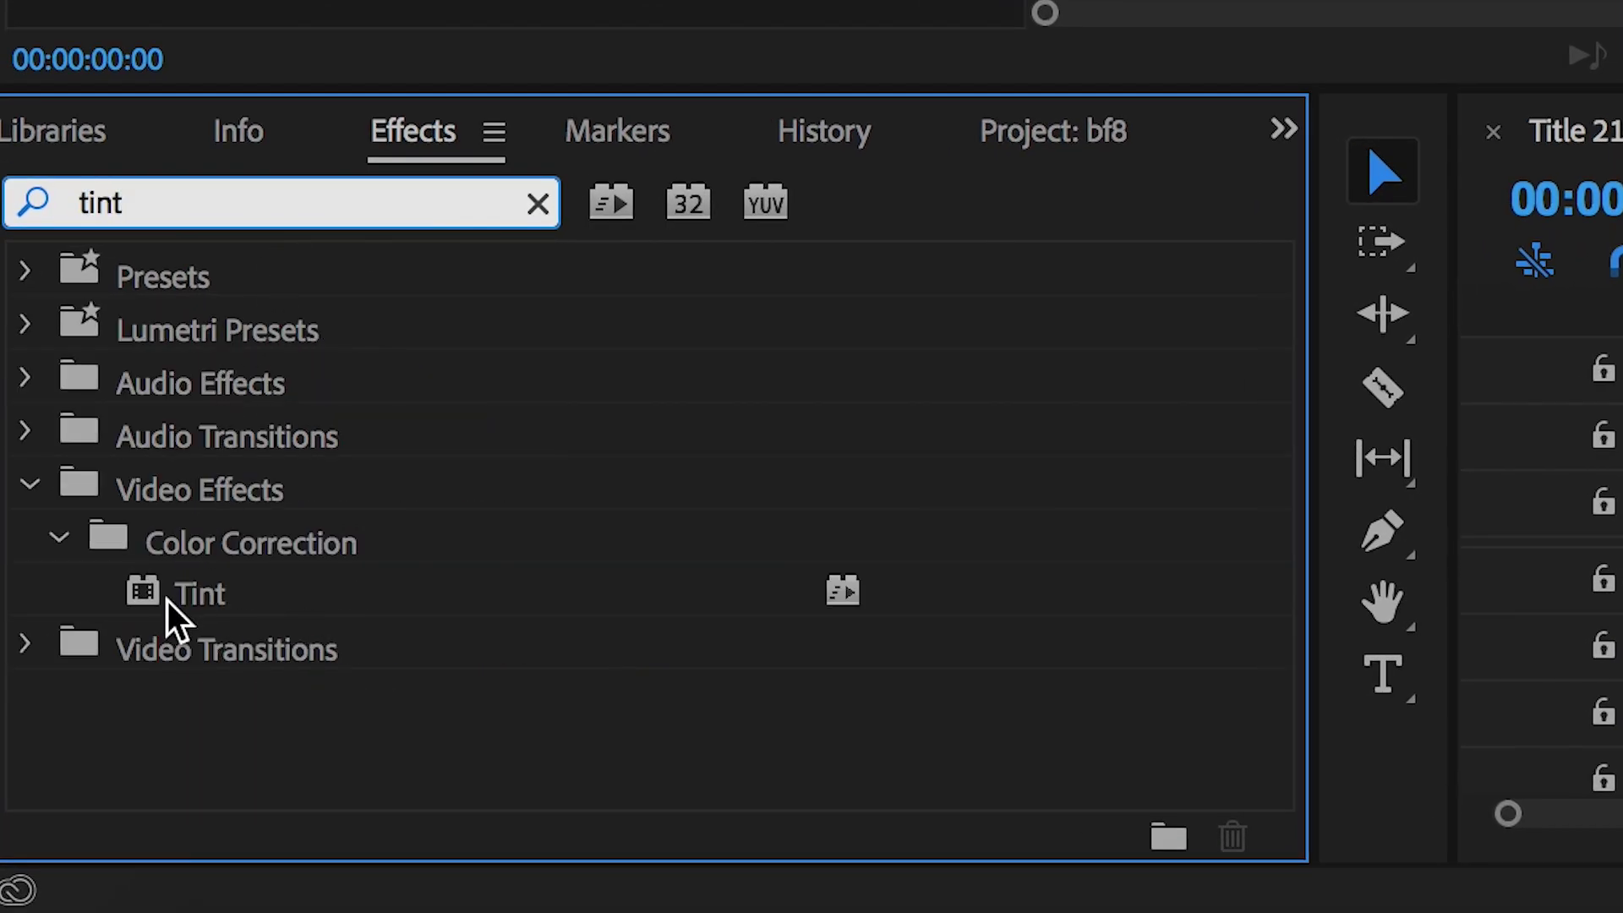
Step: Apply Tint to the Title 21 clip with Map White To set to bright yellow
mouse_move(181, 594)
mouse_down()
mouse_move(395, 526)
mouse_move(403, 495)
mouse_up()
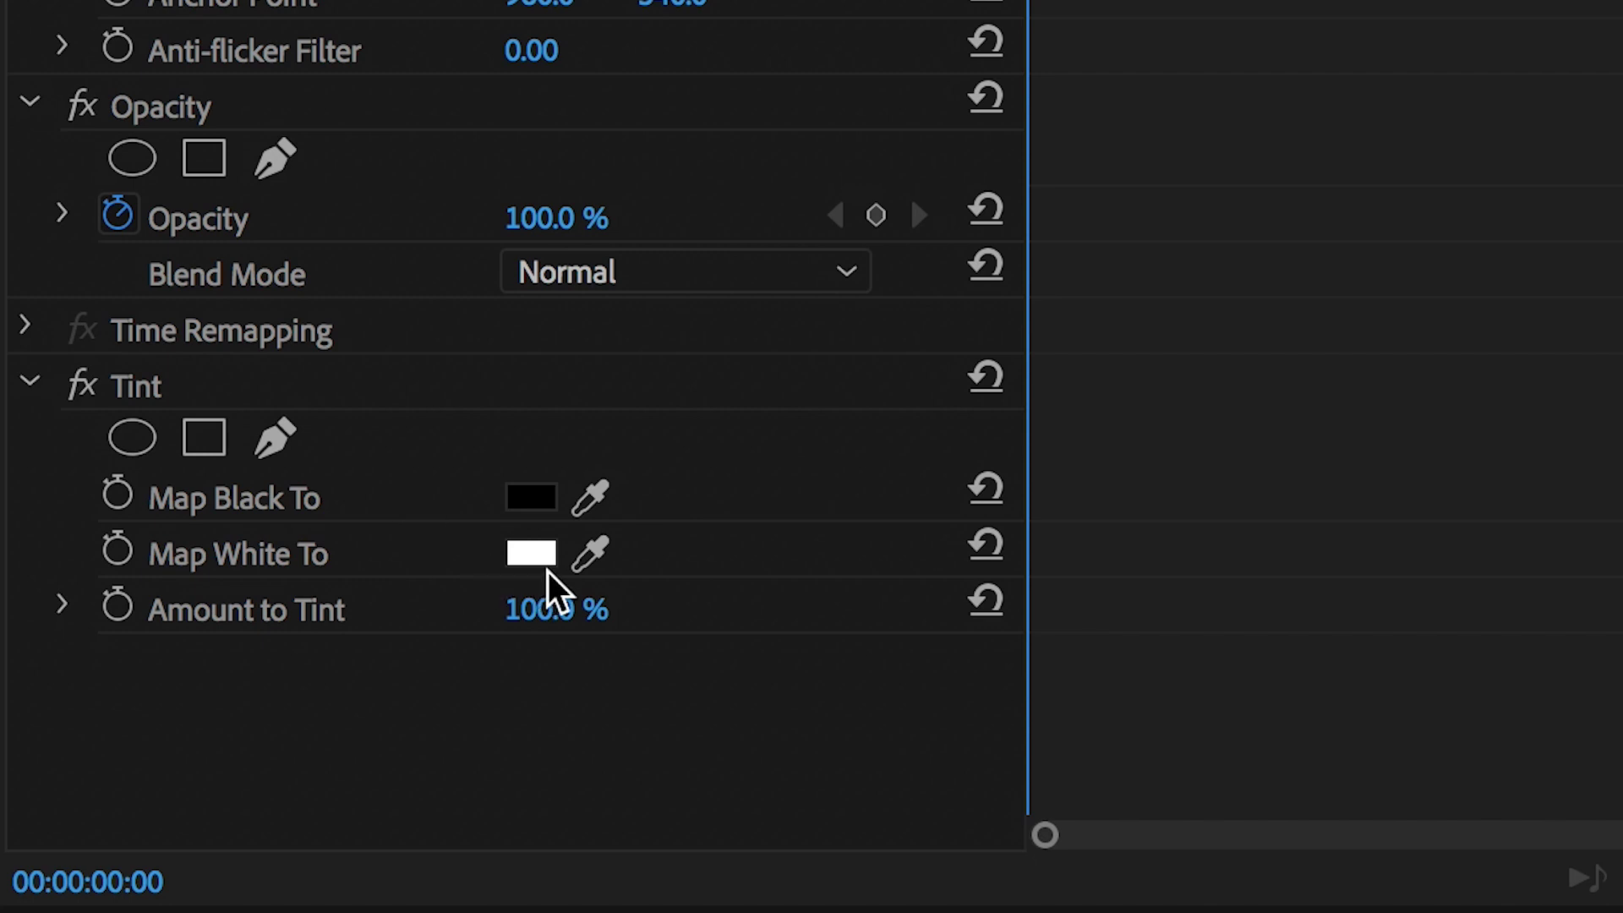
click(273, 564)
click(531, 554)
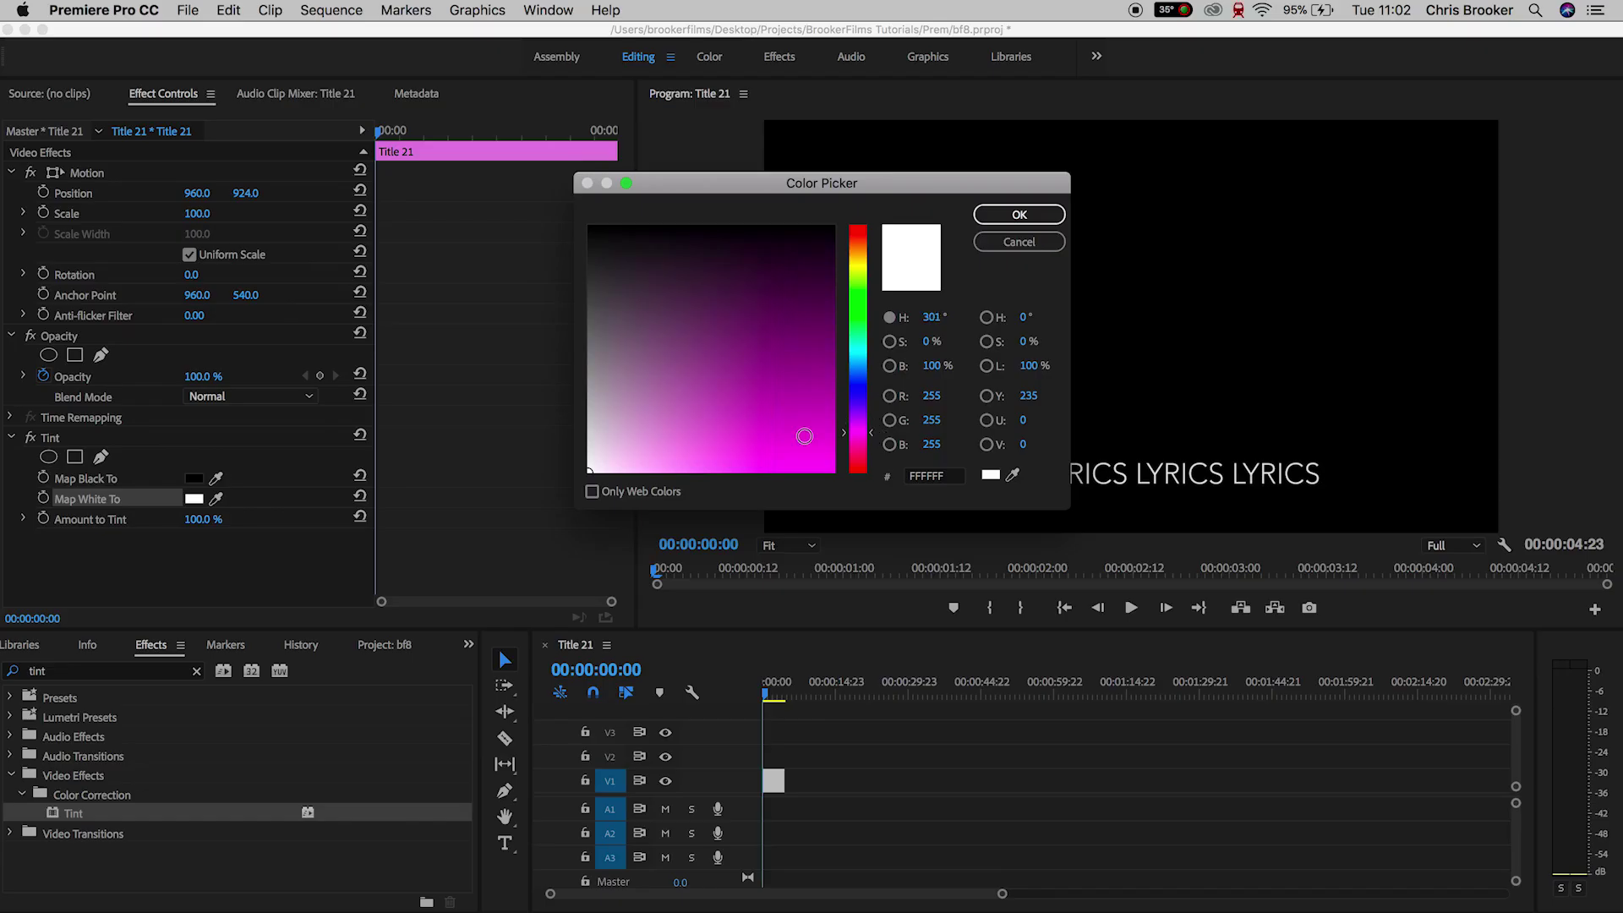
click(863, 368)
click(863, 273)
click(1014, 218)
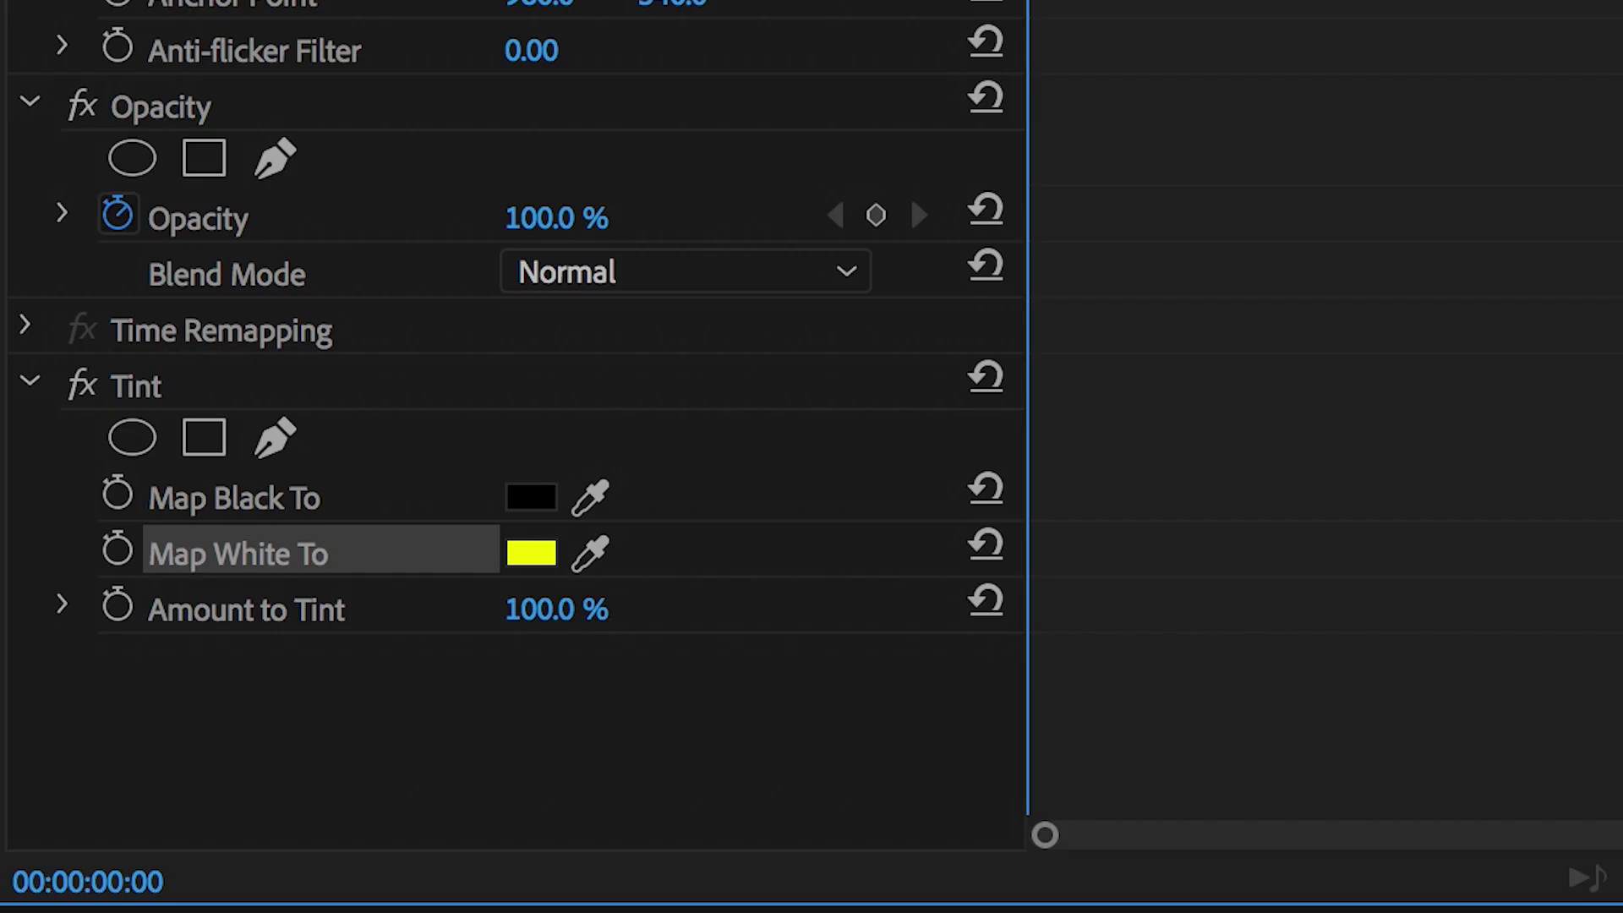
Step: Add a rectangle mask to Tint, keyframe its Mask Path, and advance the playhead
click(136, 387)
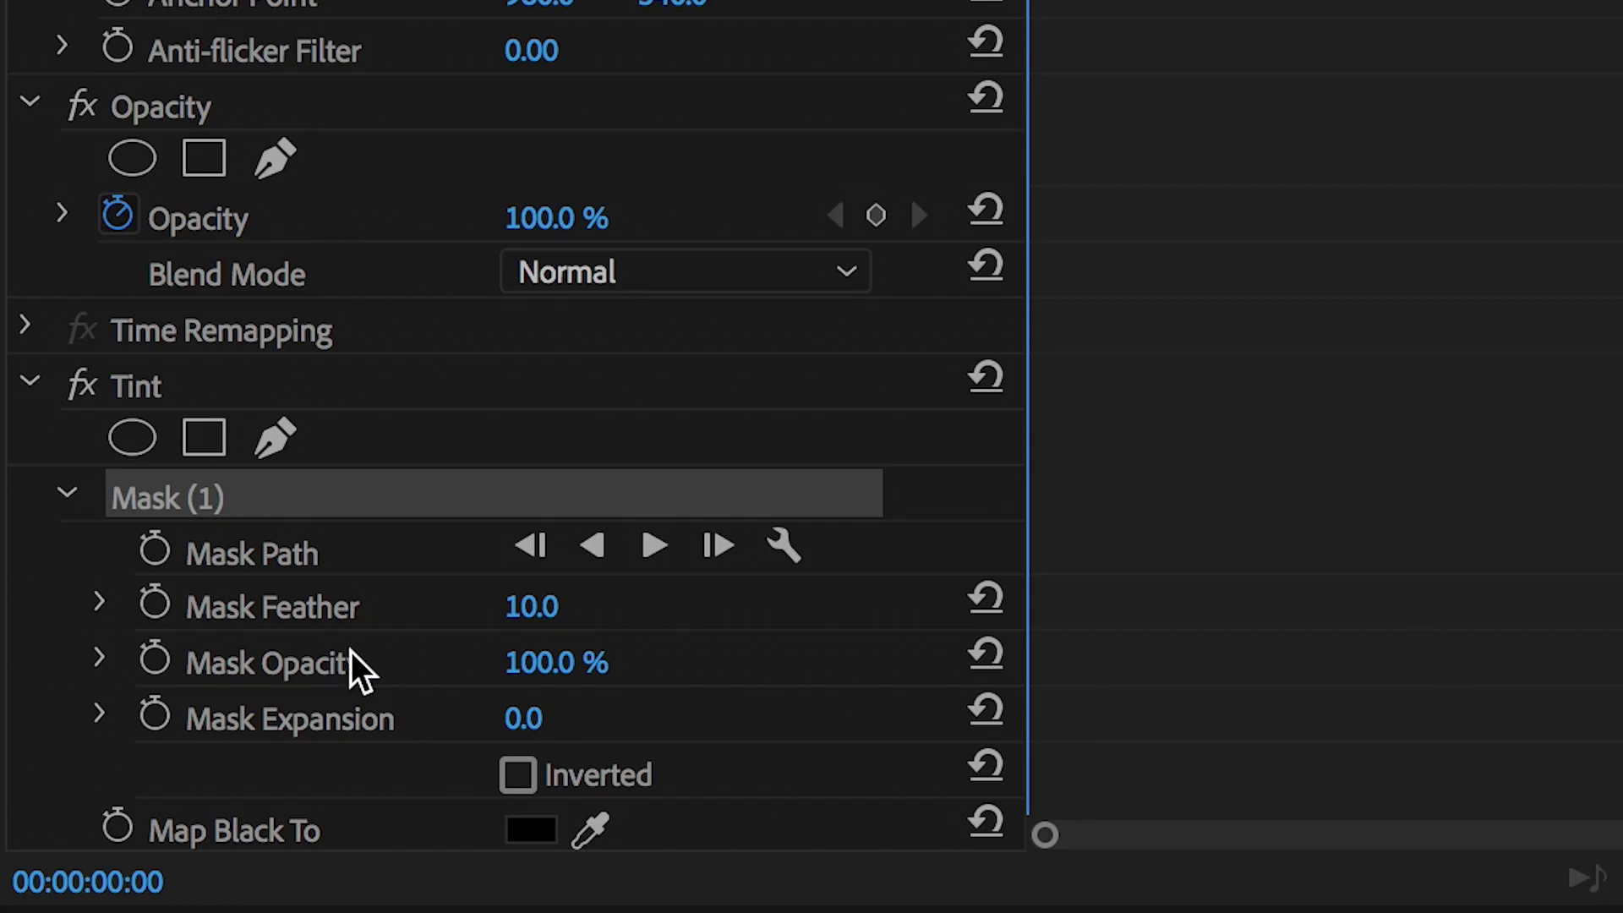
click(154, 551)
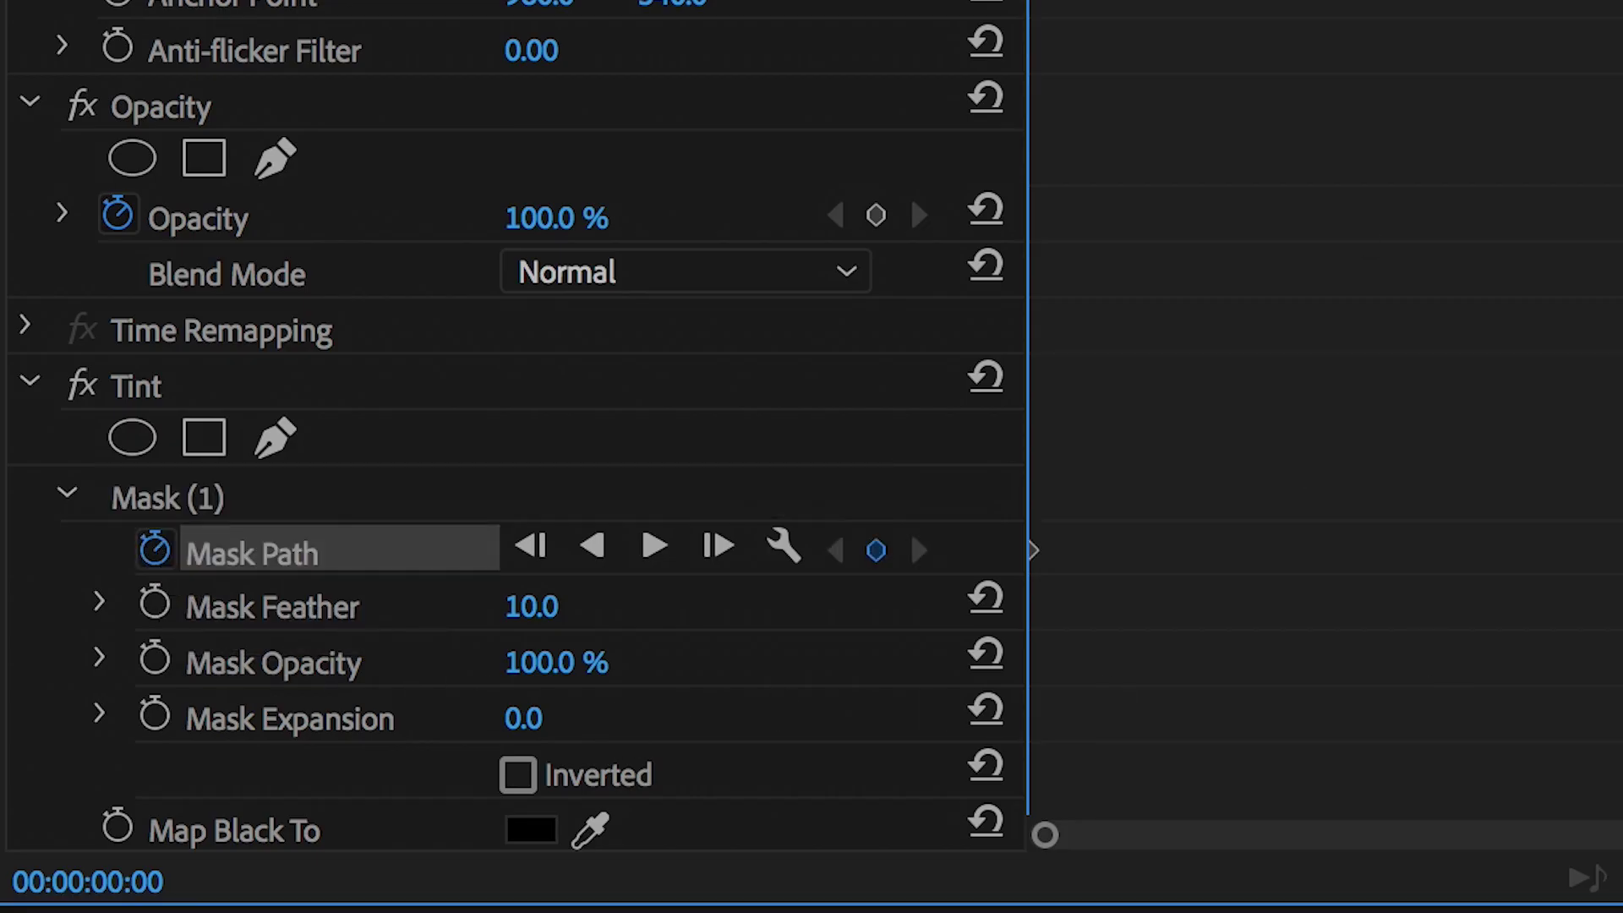
key(space)
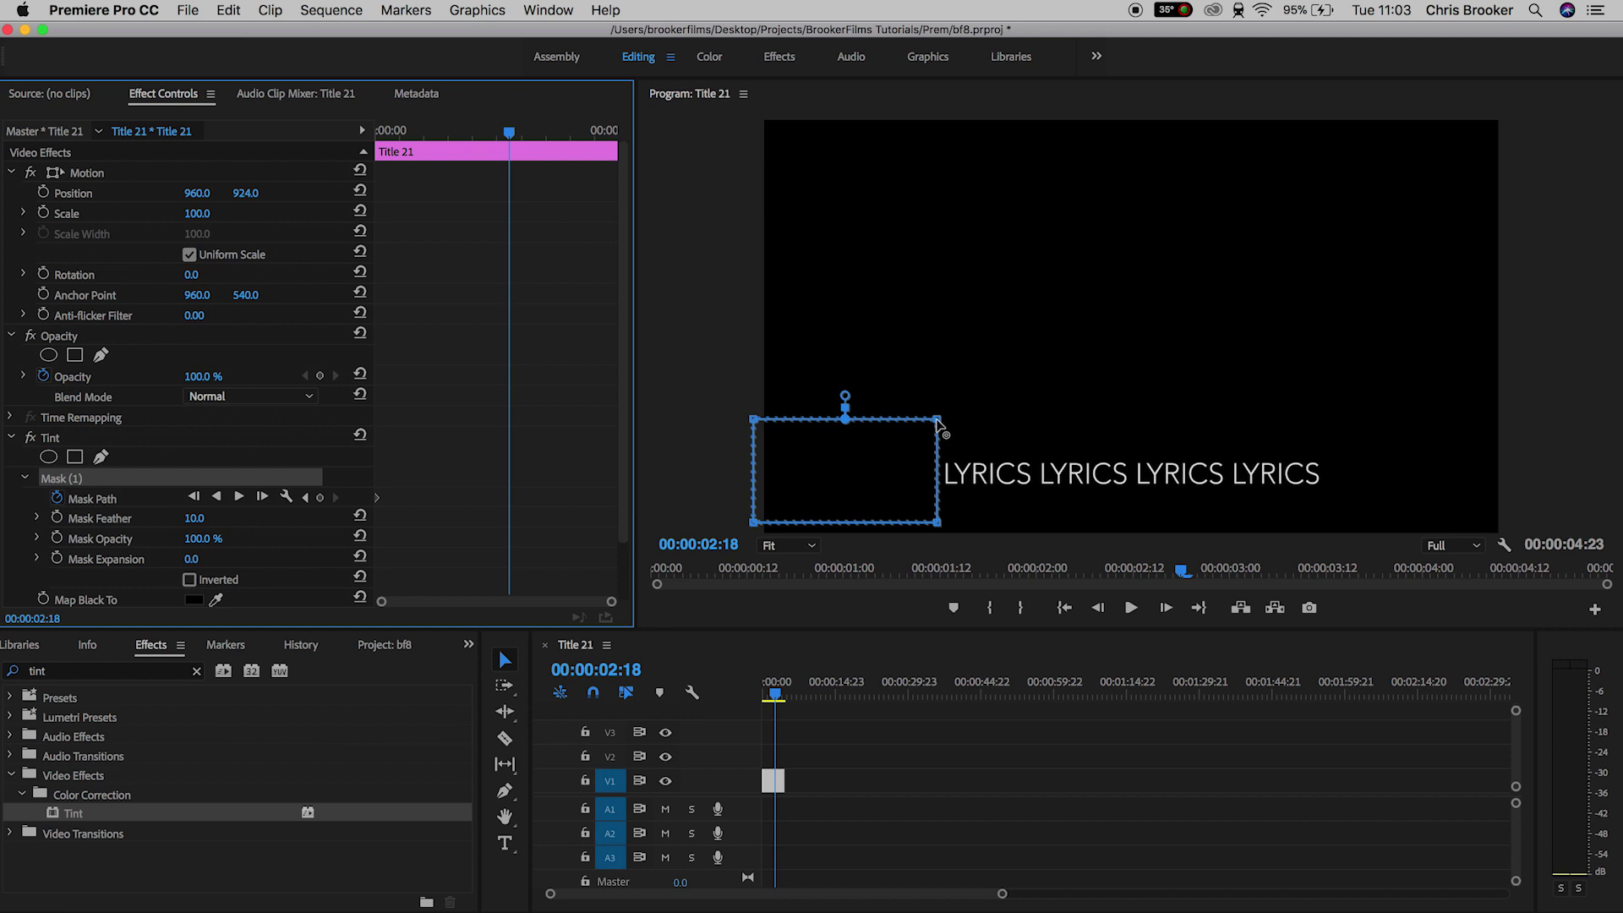
Step: Stretch the tint mask across the whole lyric line, then play back the yellow sweep
click(938, 428)
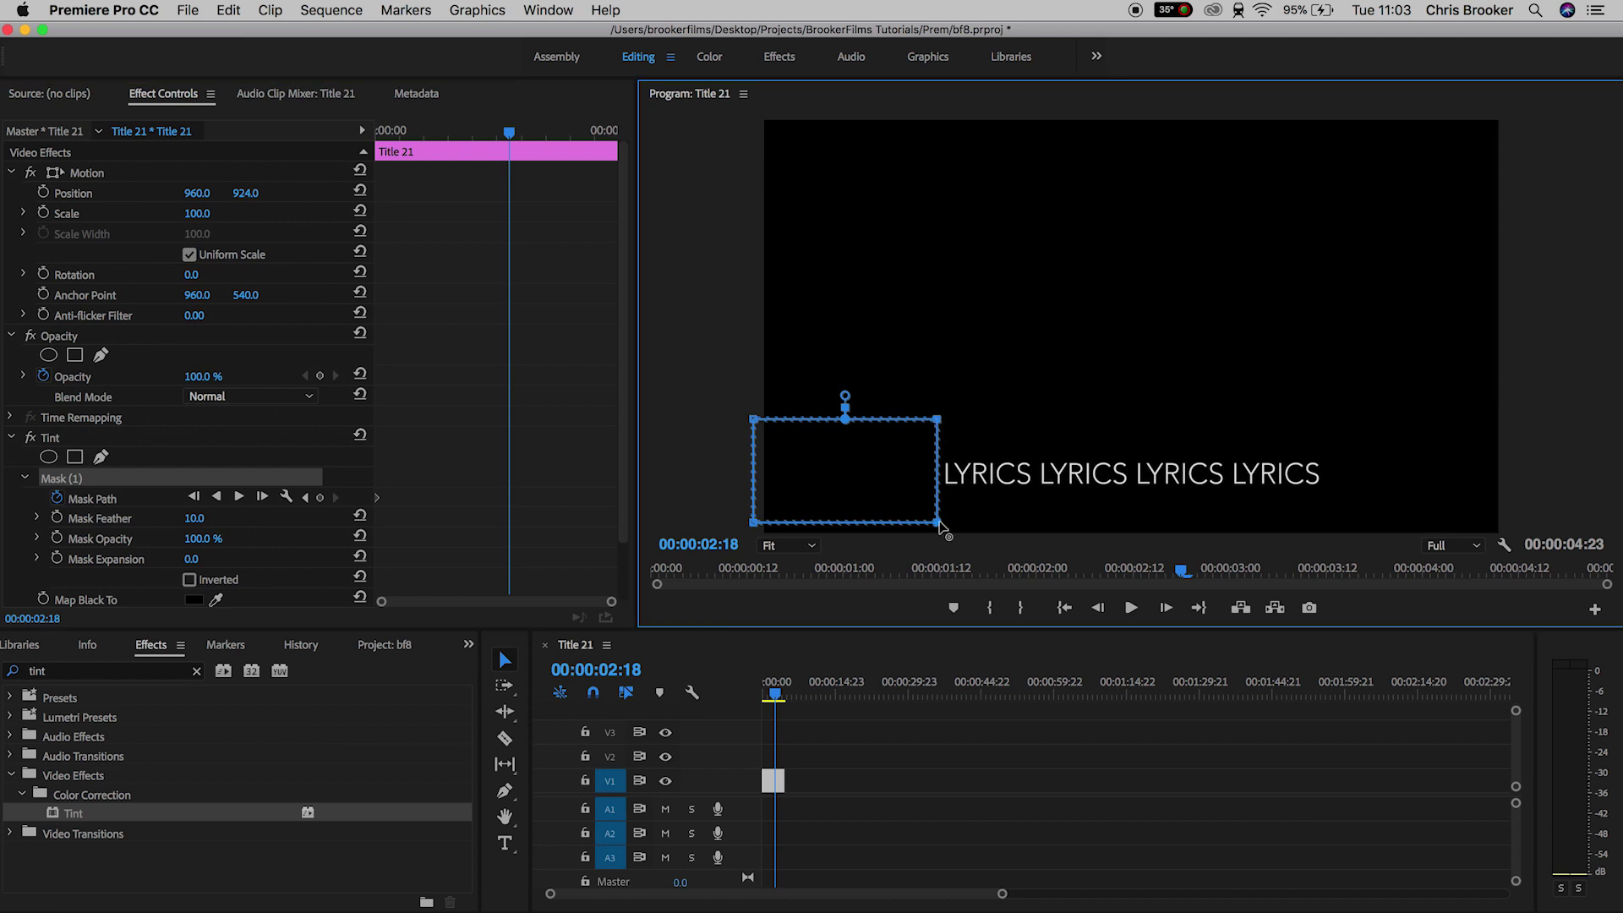
drag(945, 528, 1354, 525)
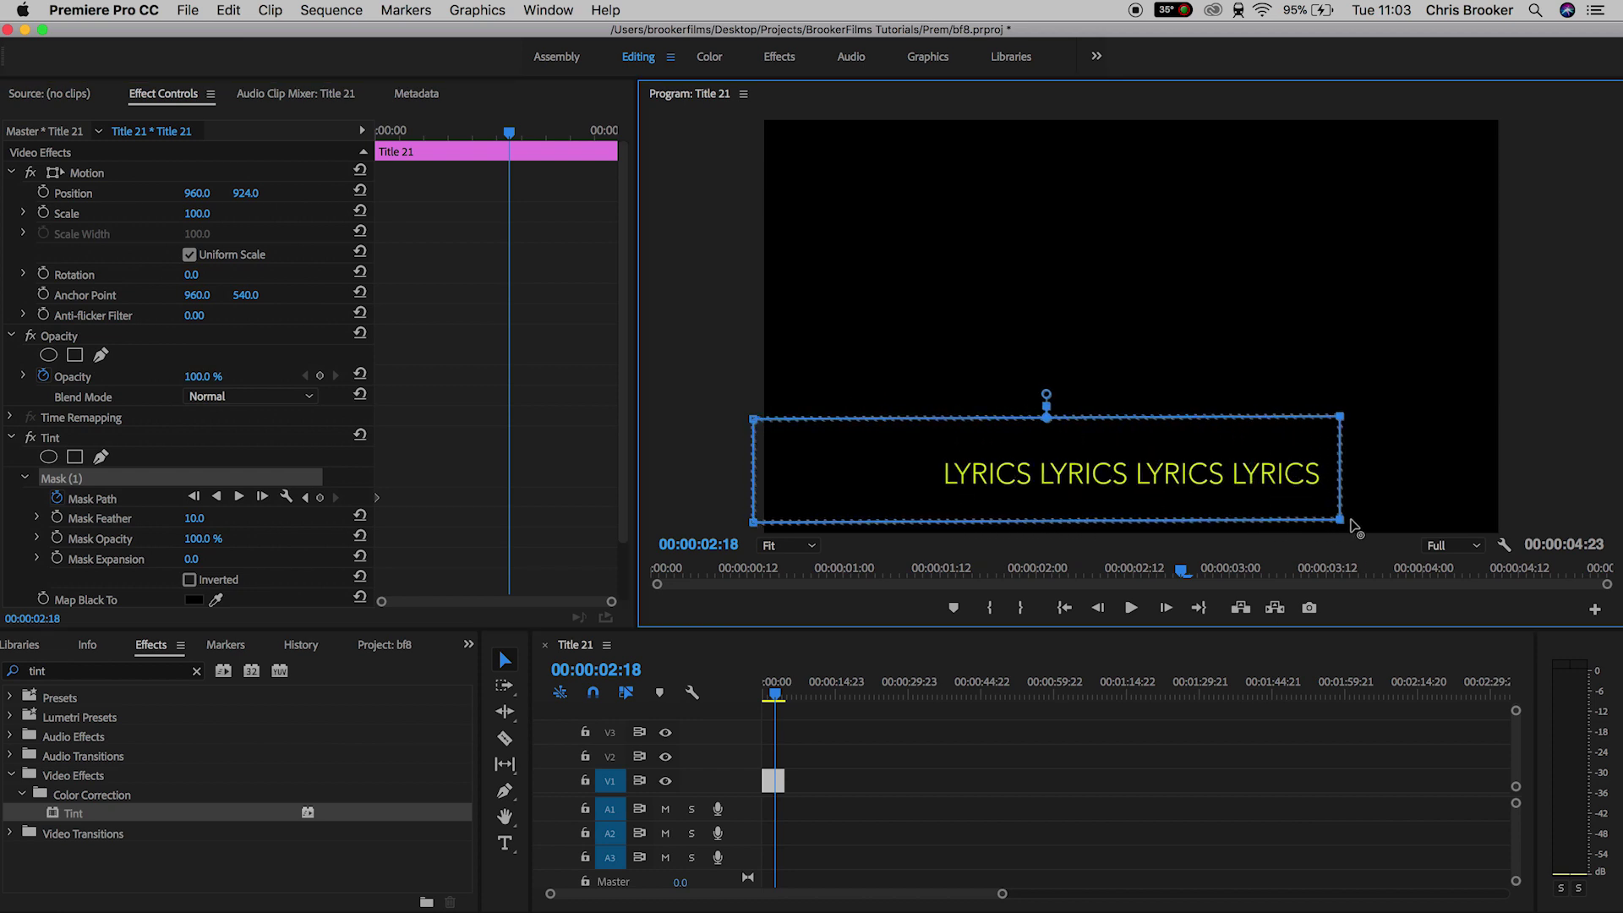
drag(508, 131, 406, 131)
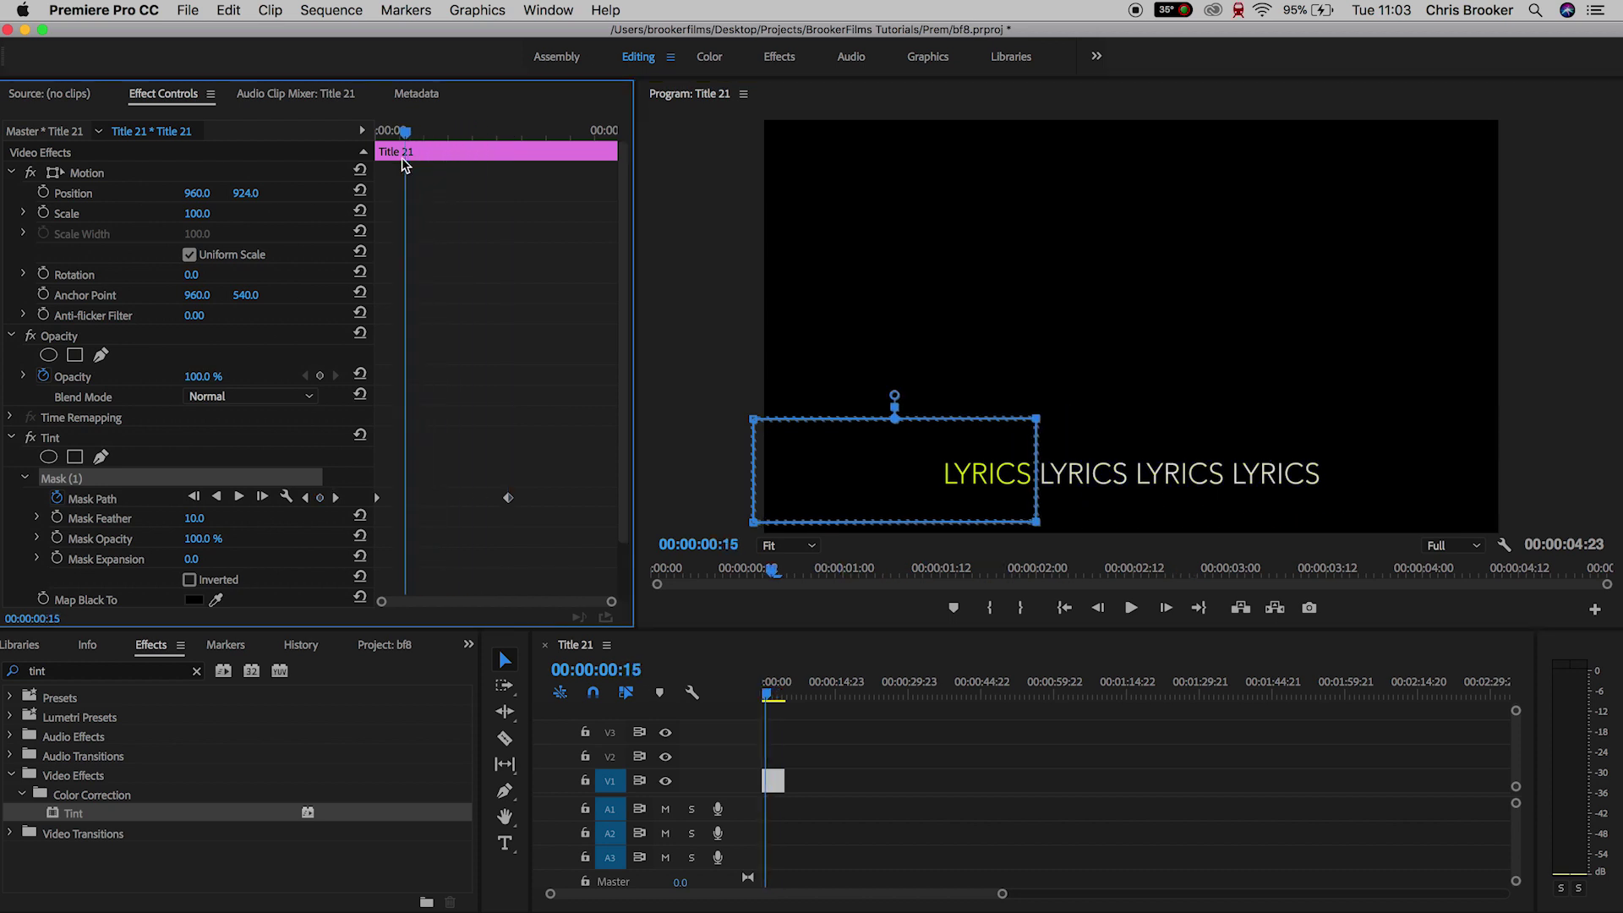
click(900, 765)
key(space)
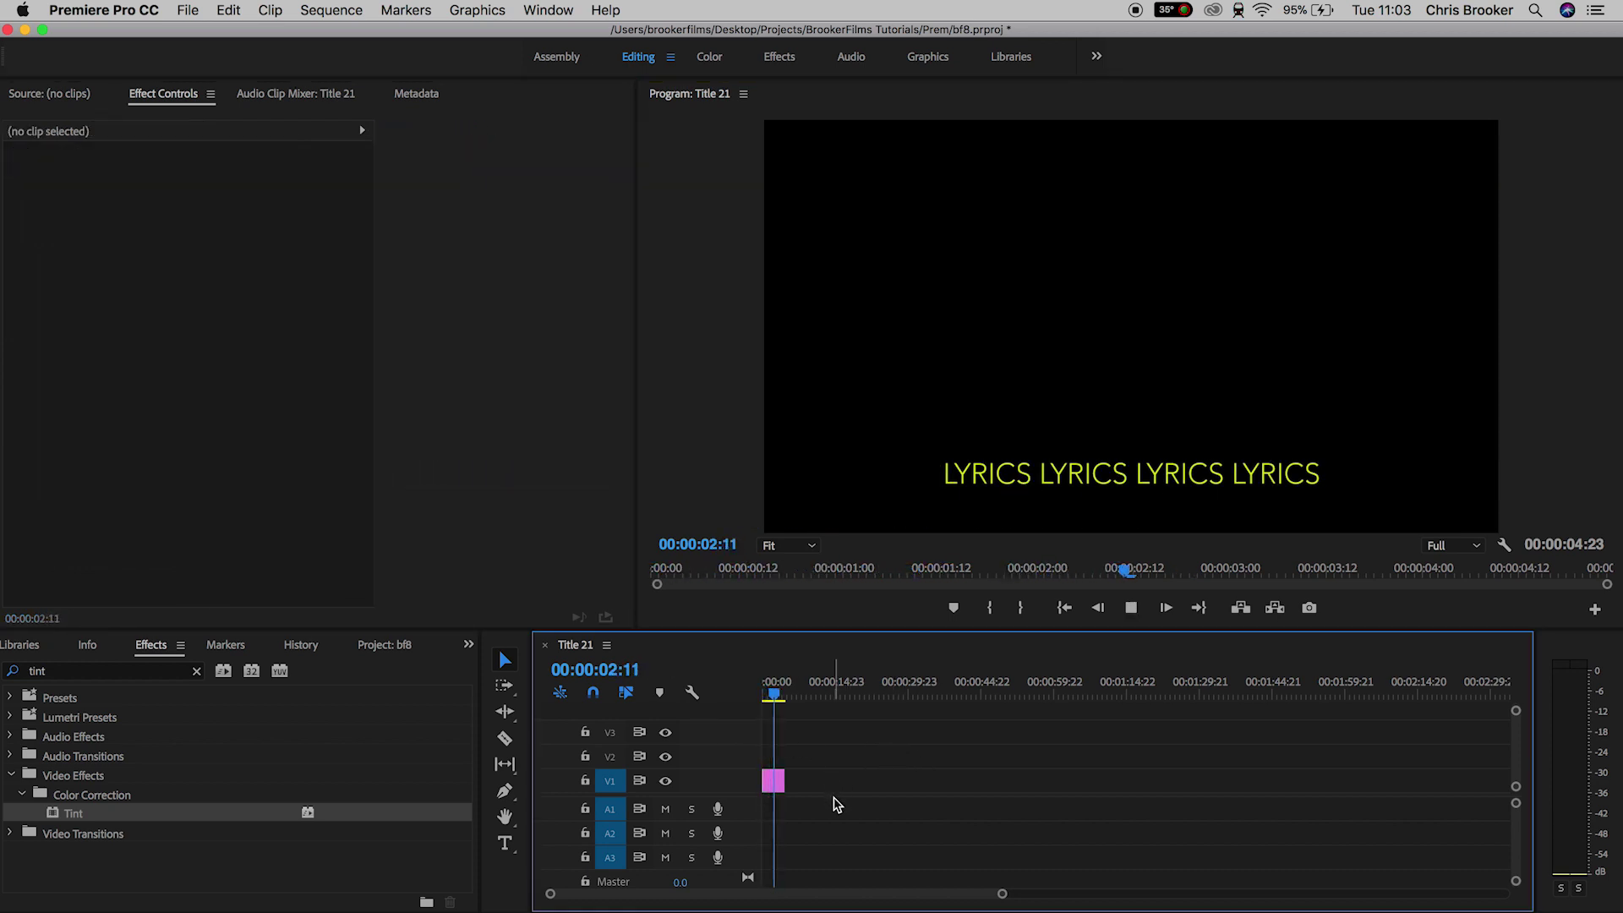
key(space)
click(773, 780)
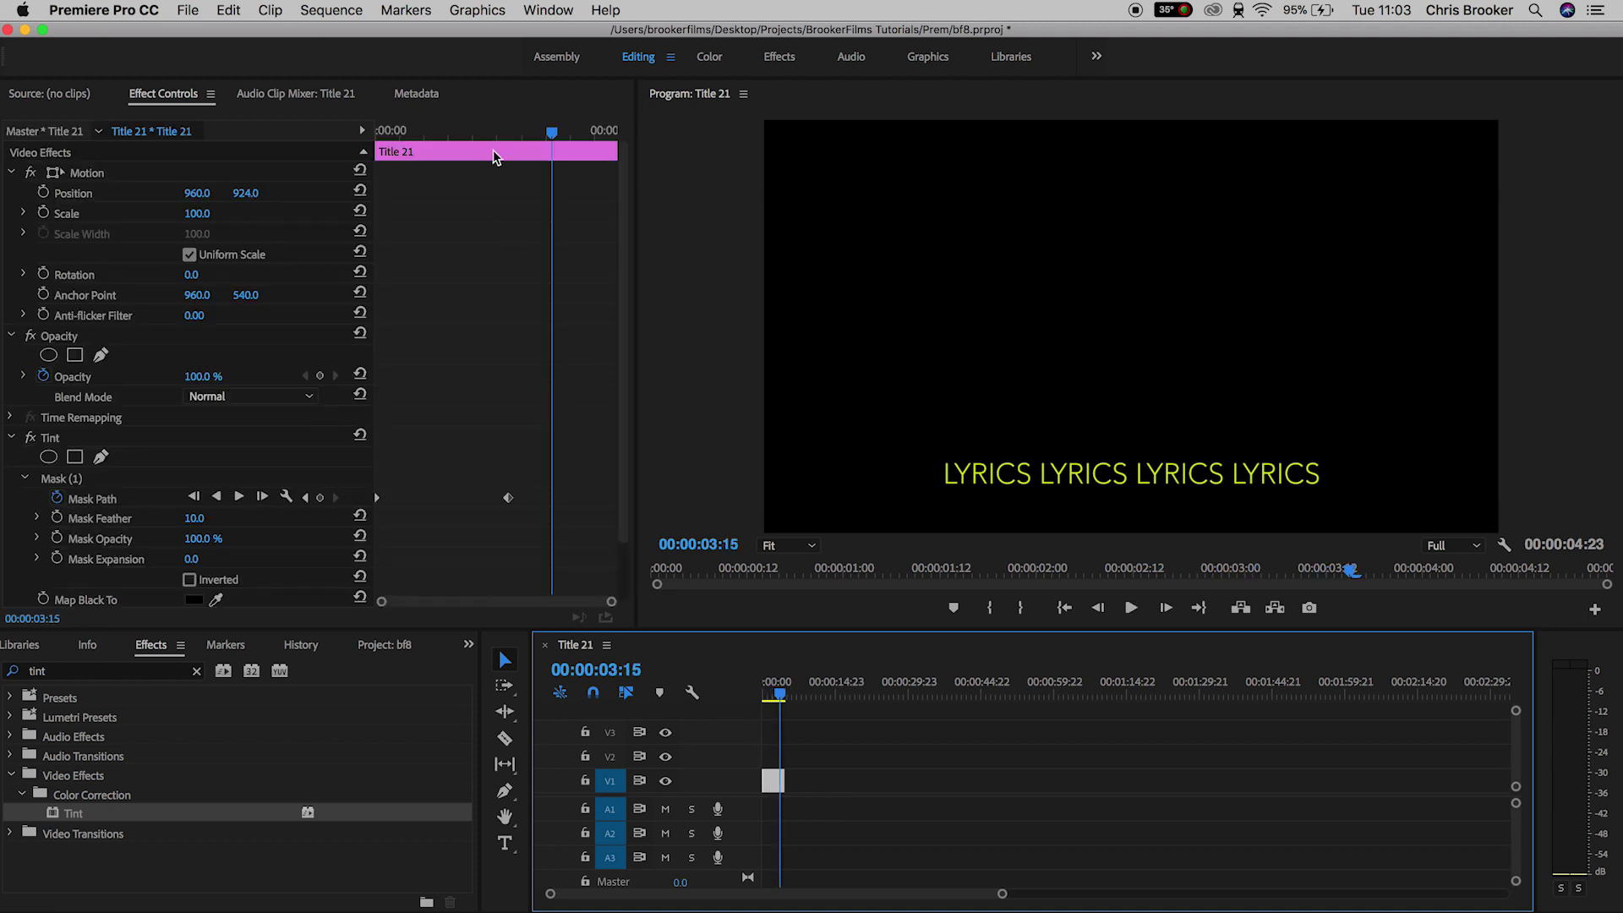
Step: Scrub the Effect Controls playhead back to the clip start and preview the yellow sweep
drag(495, 155, 476, 151)
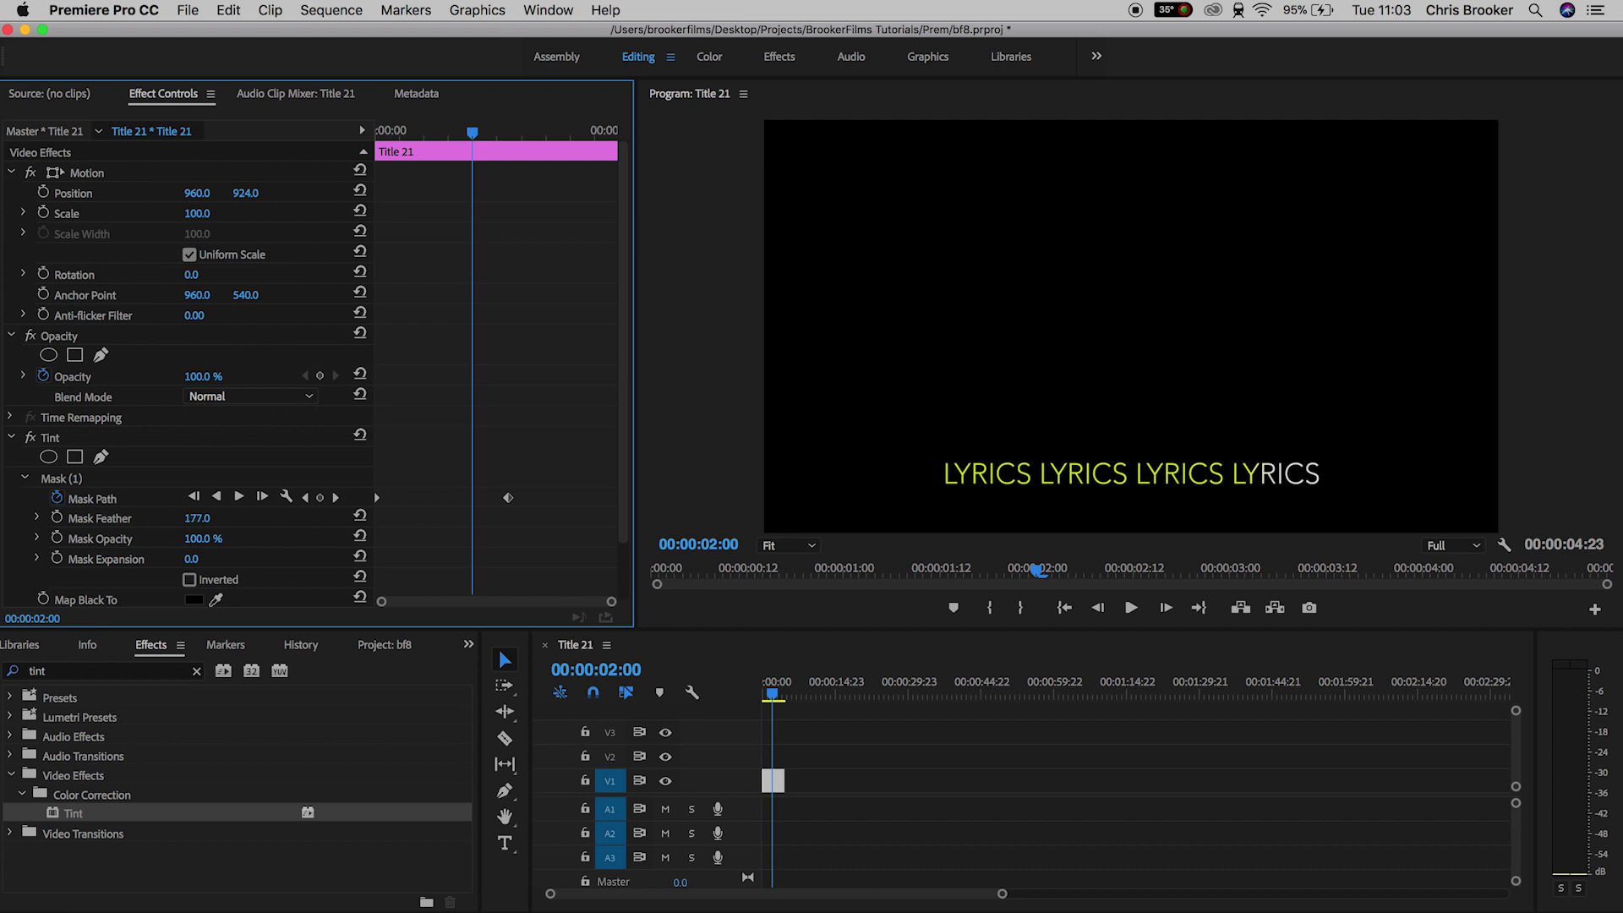
drag(472, 132, 377, 132)
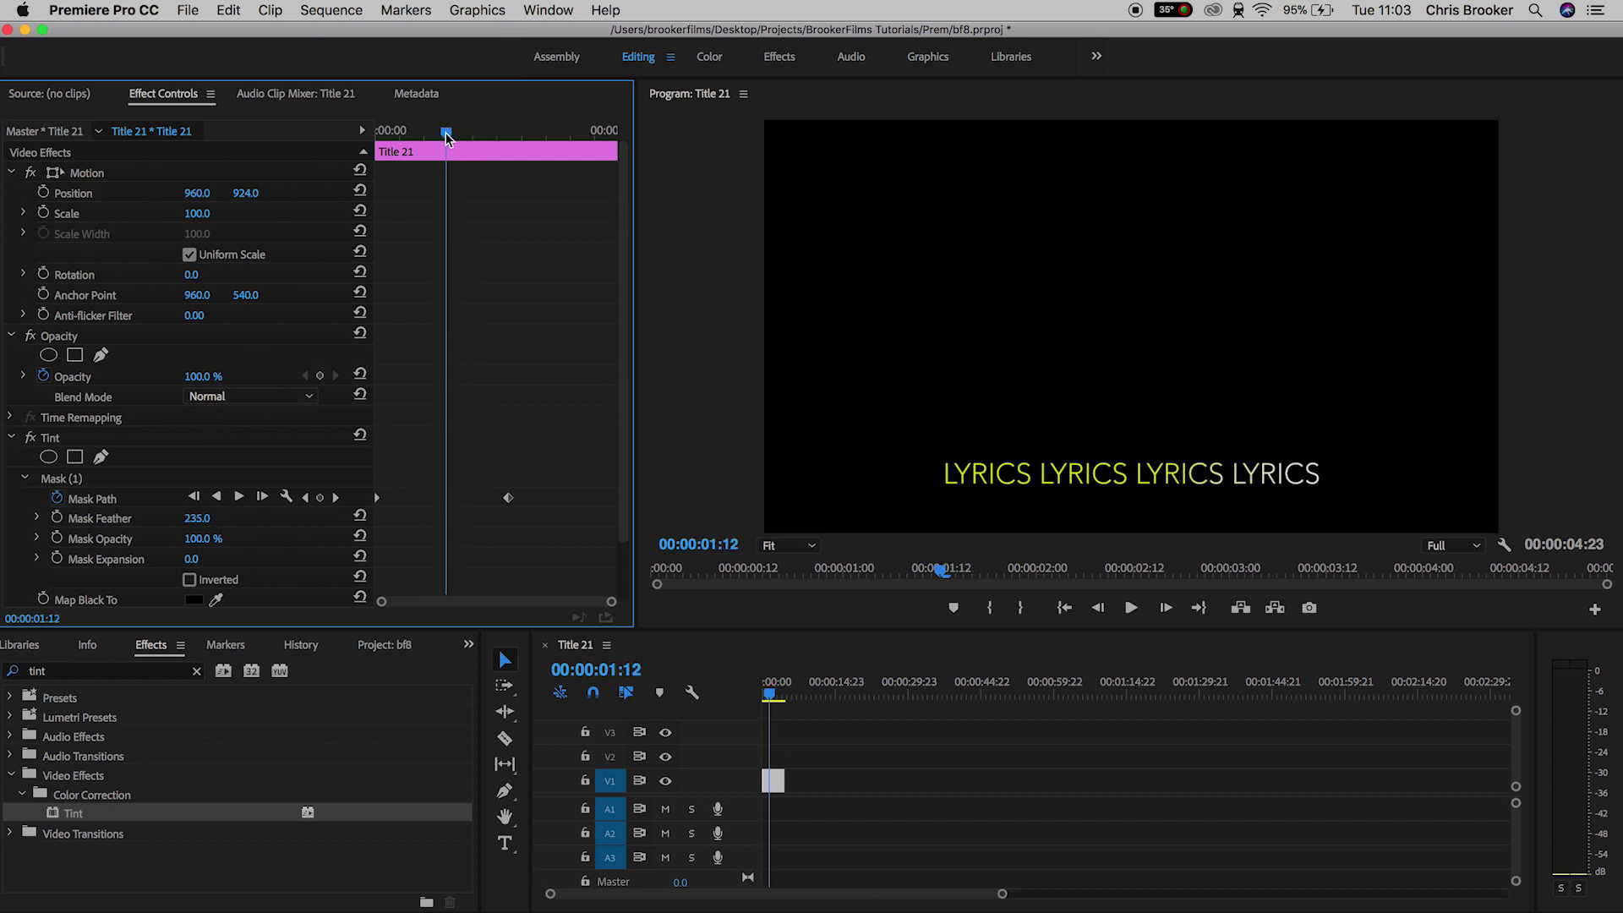
key(space)
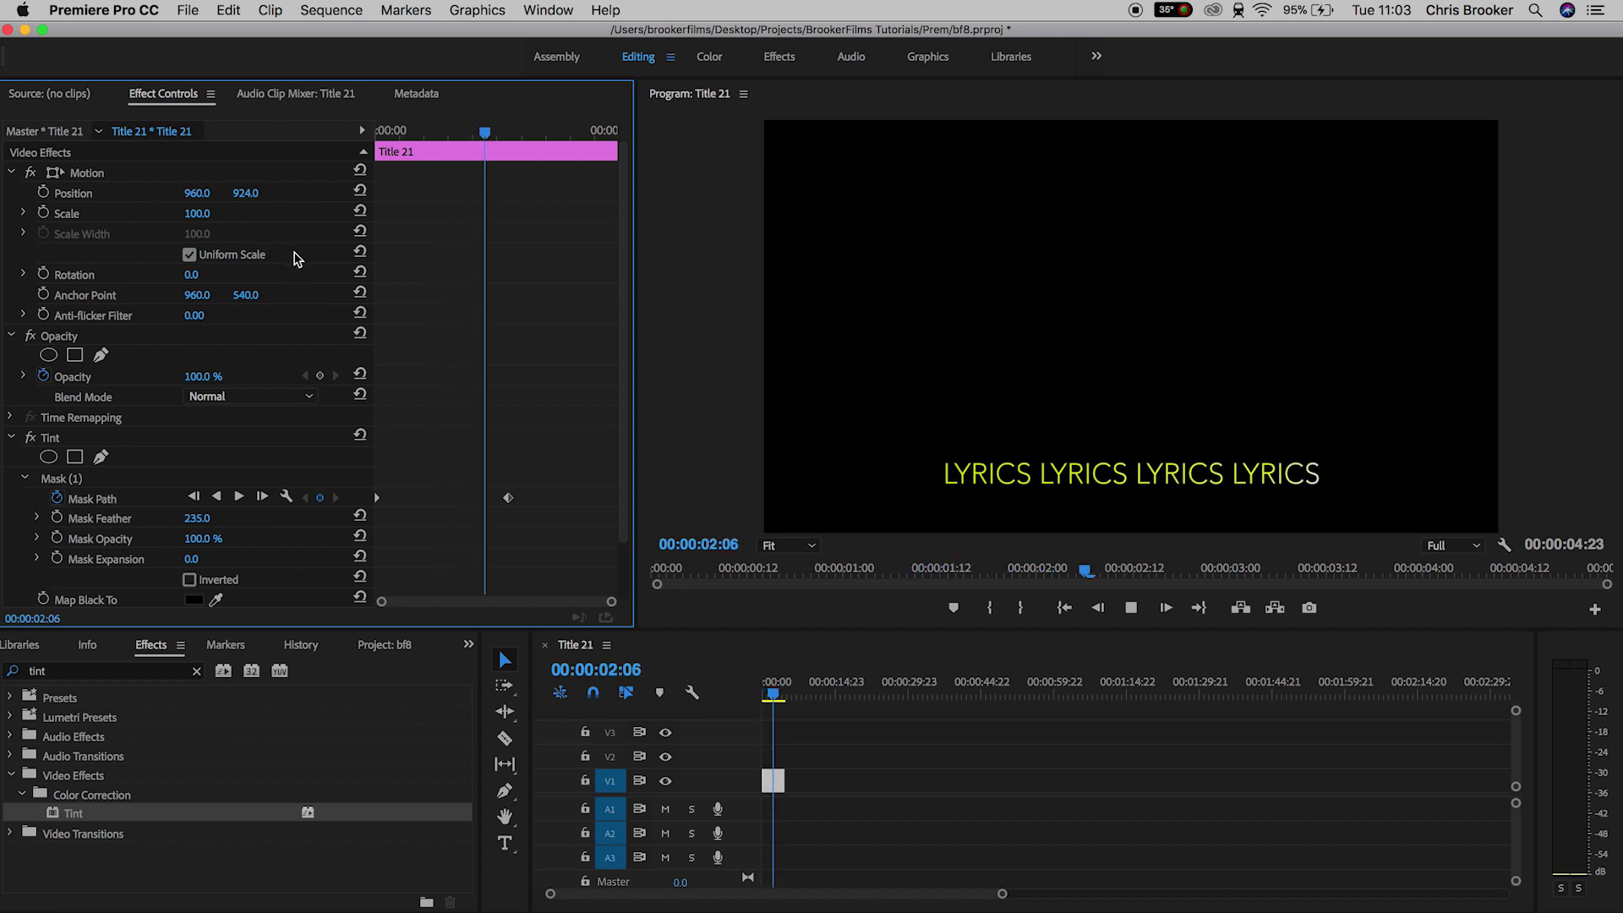
Step: Retime the later Mask Path keyframe, earlier and then later, and preview the smoother sweep
drag(508, 498, 386, 498)
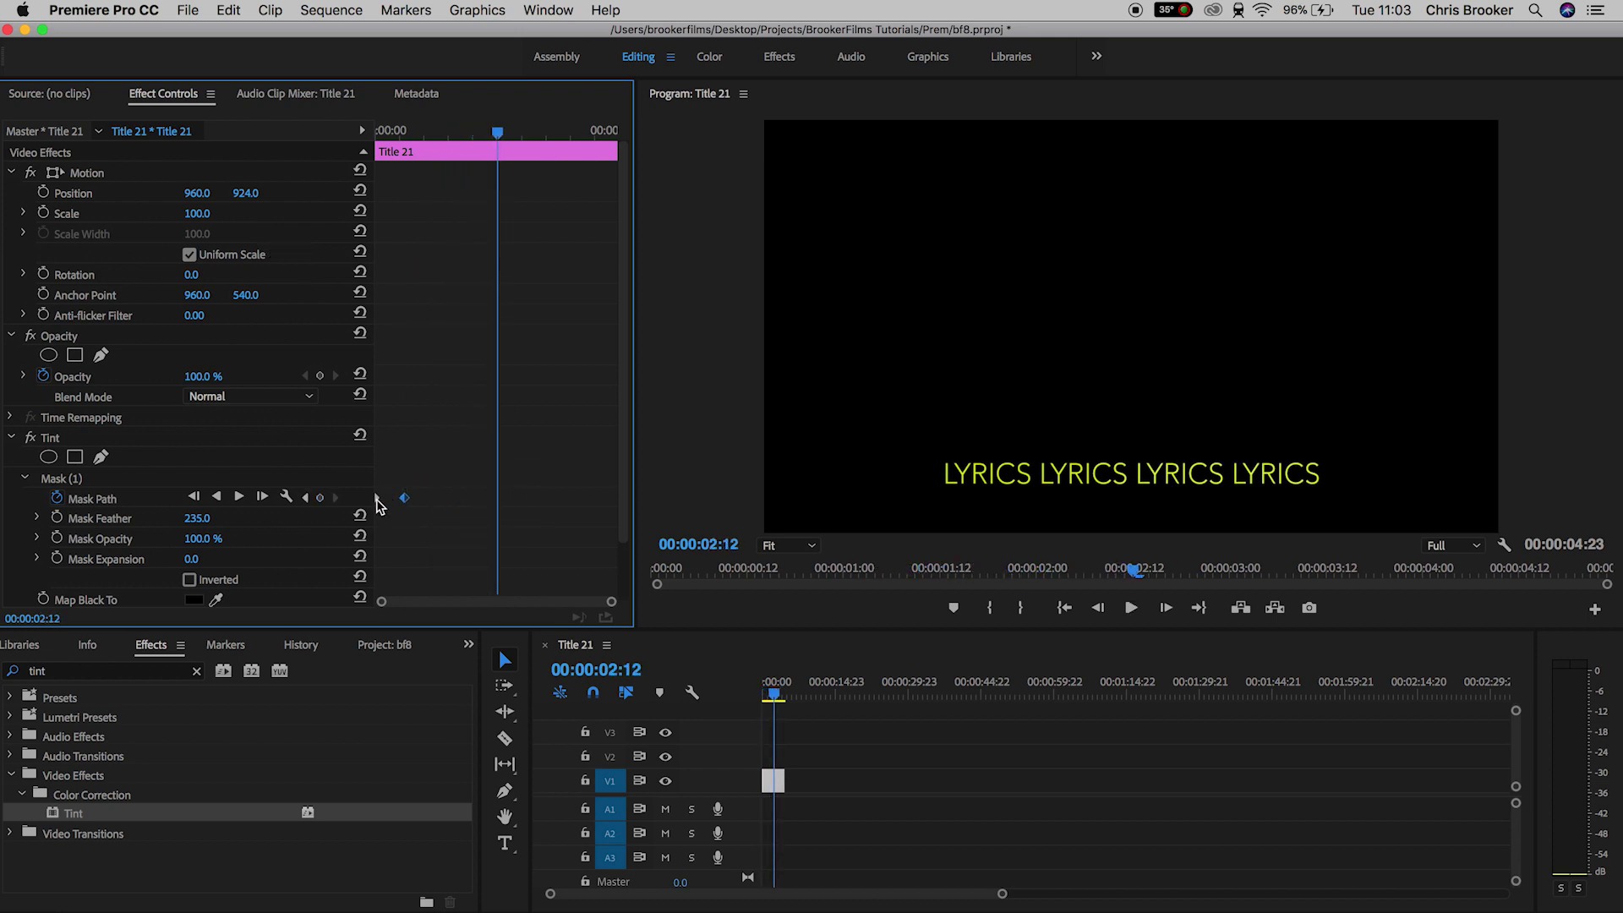
click(391, 133)
drag(392, 132, 429, 132)
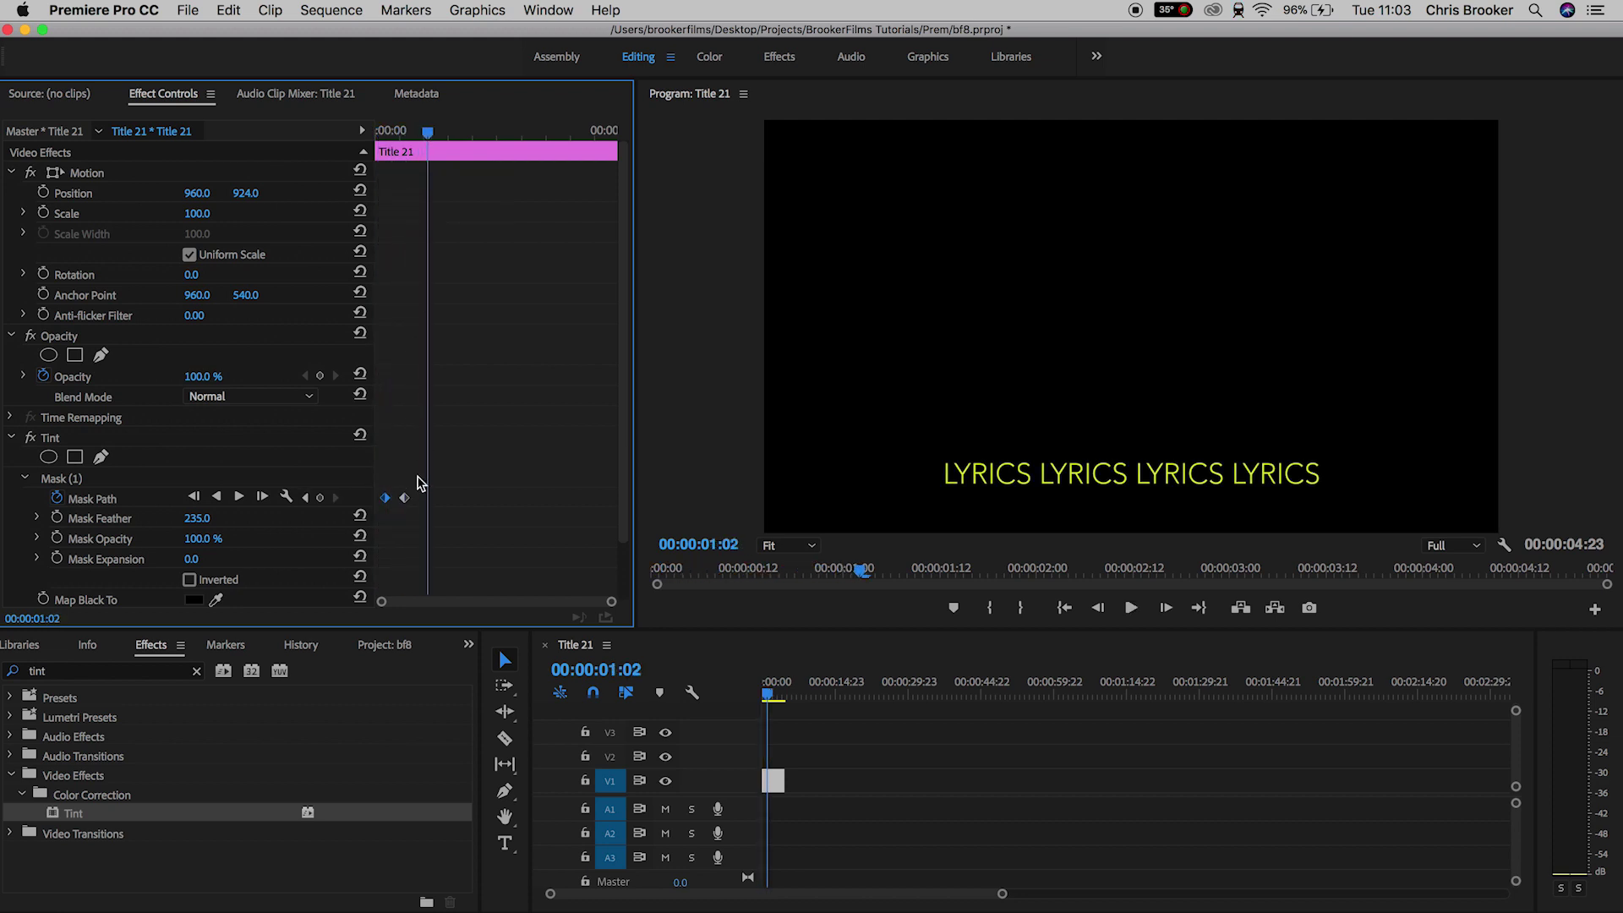
drag(404, 497, 566, 497)
key(space)
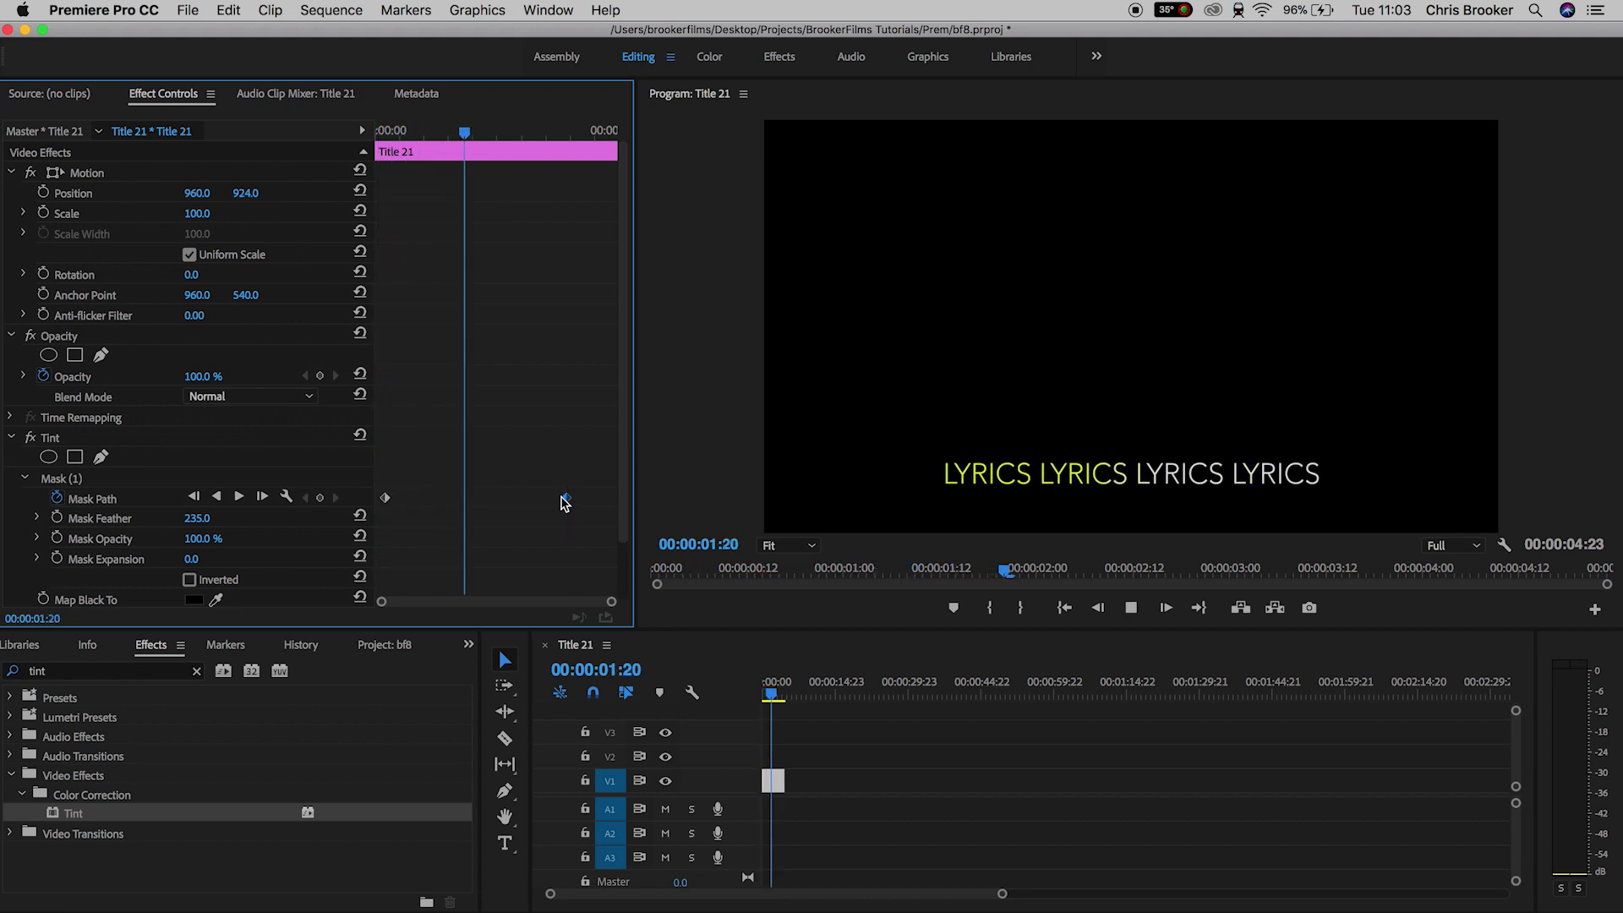